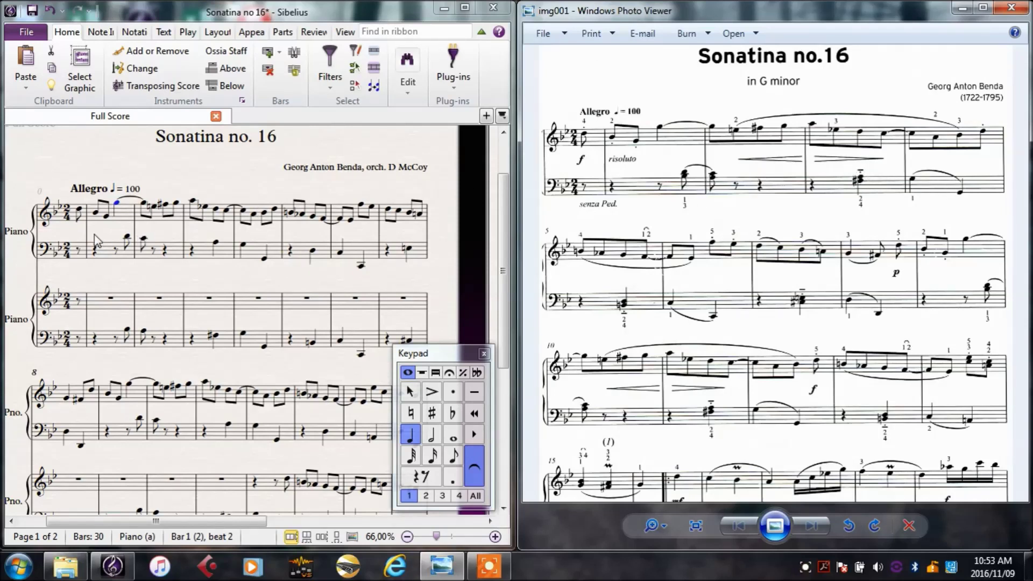
- Add staccato dots to the pickup note and the first two eighth notes of bar 1
click(79, 210)
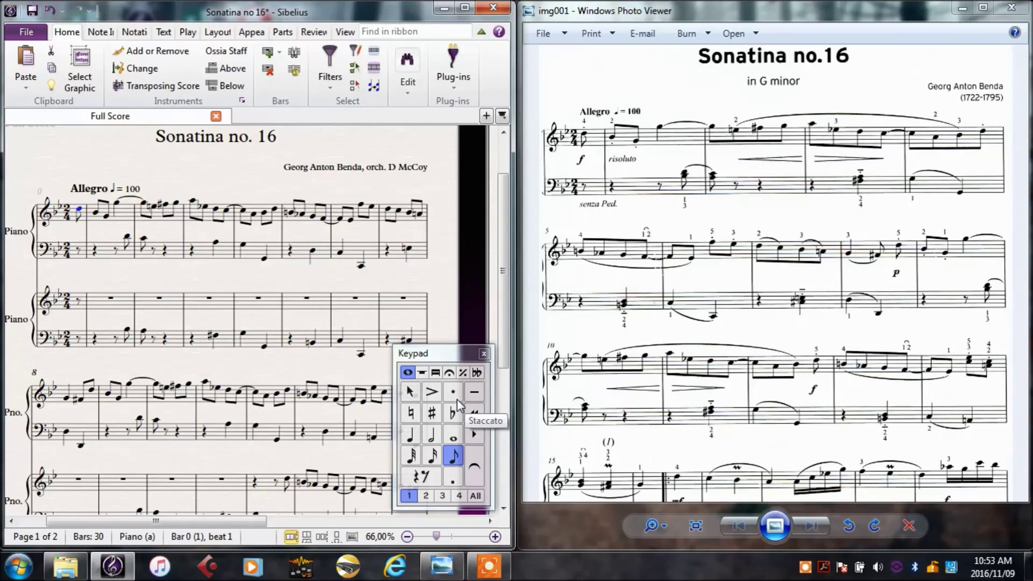
click(456, 400)
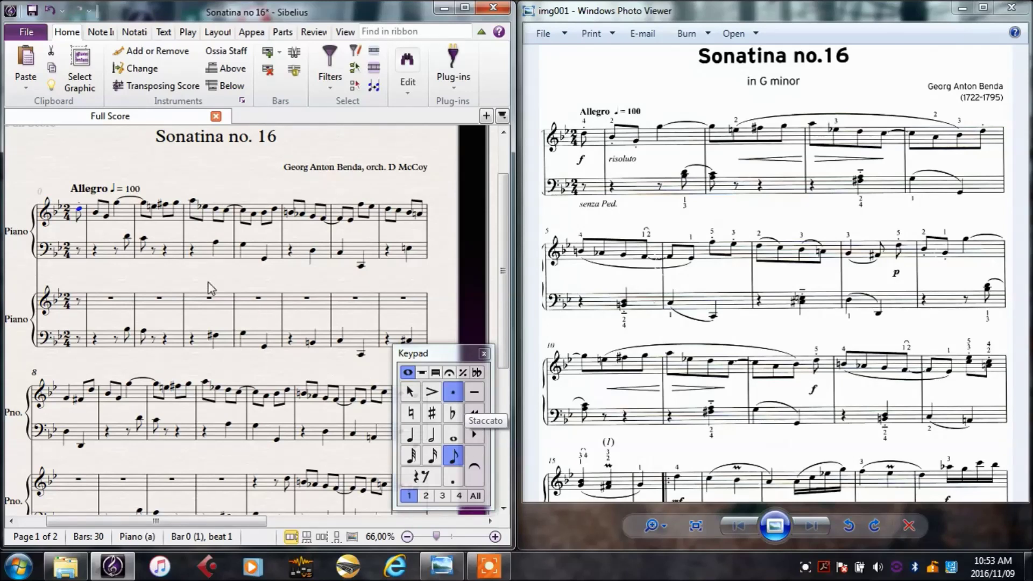
key(Right)
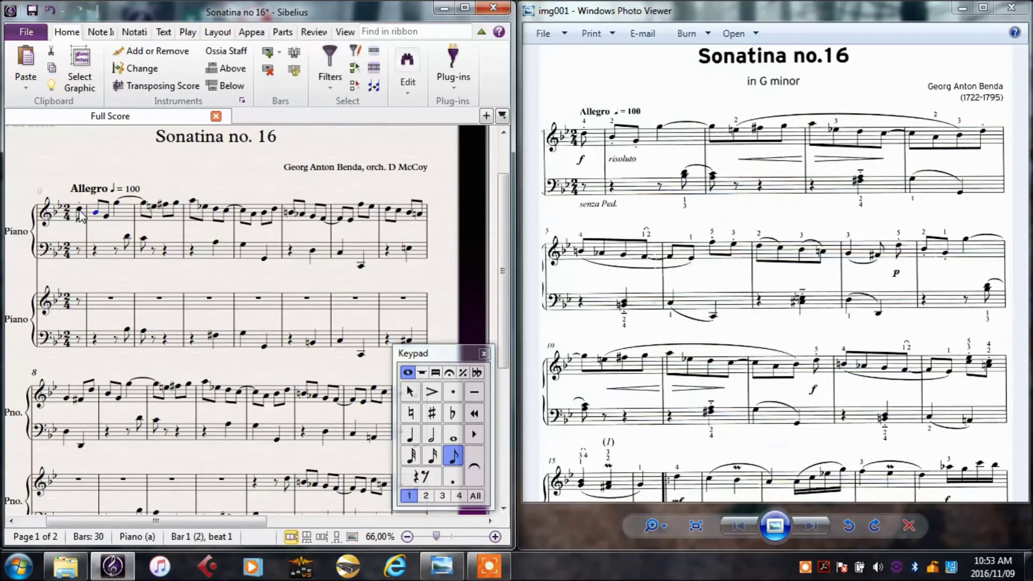
key(Right)
key(Right)
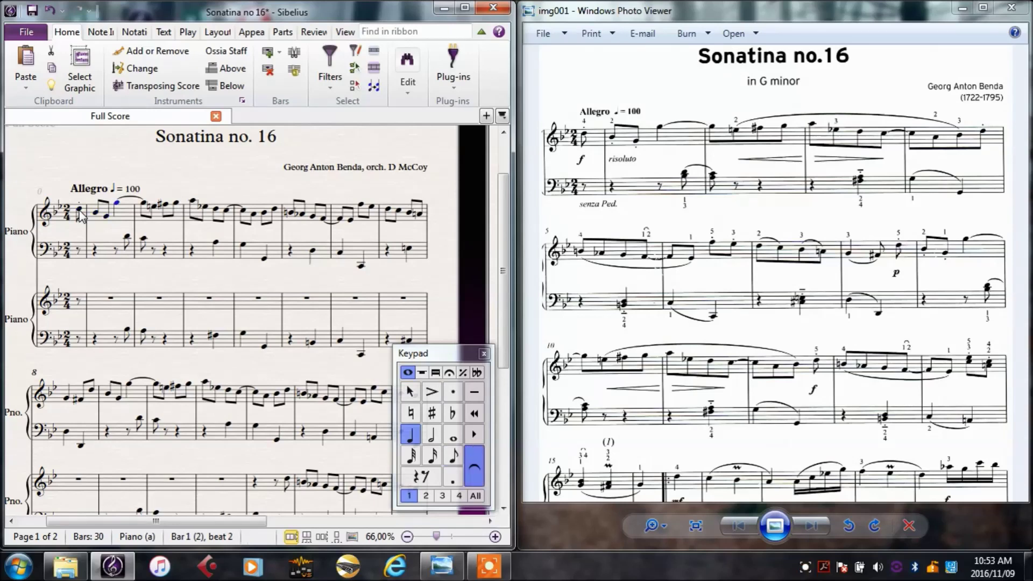
key(Left)
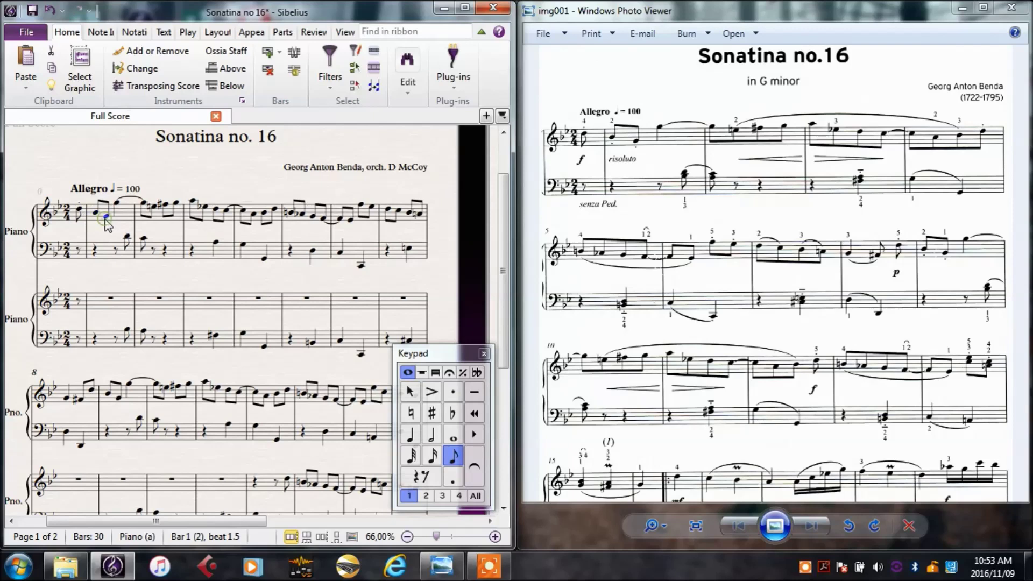
click(117, 204)
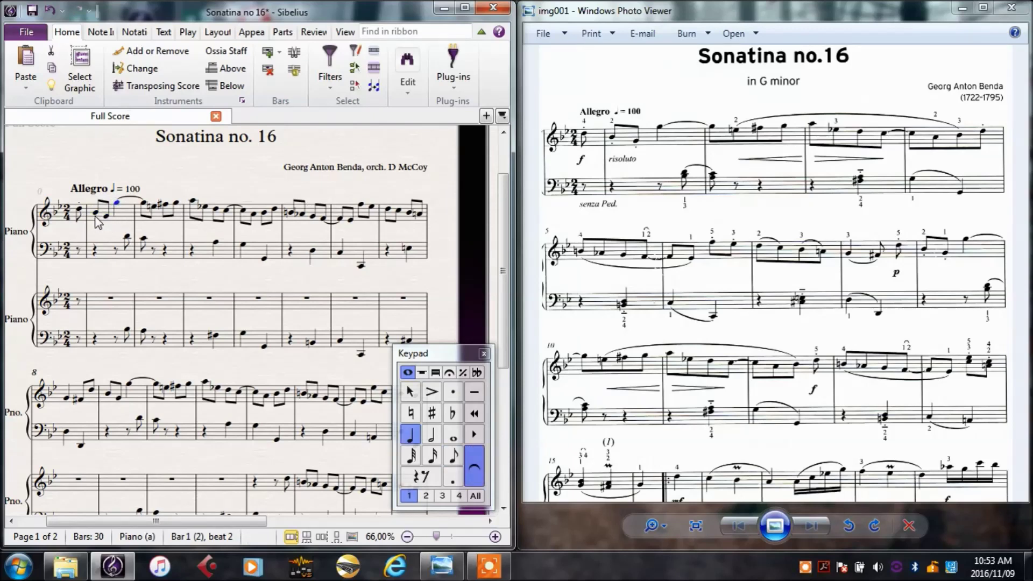
click(95, 214)
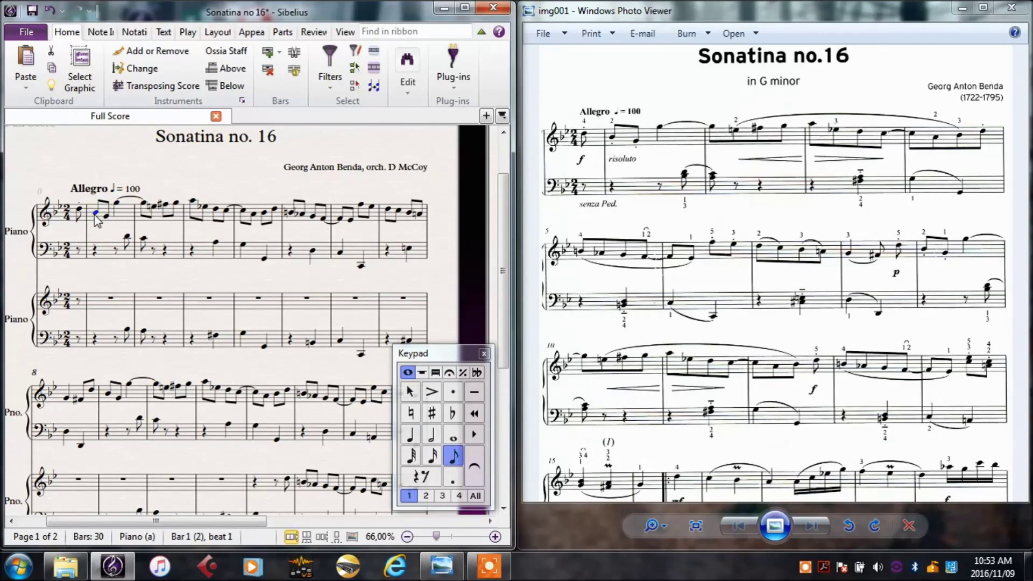
key(KP_Multiply)
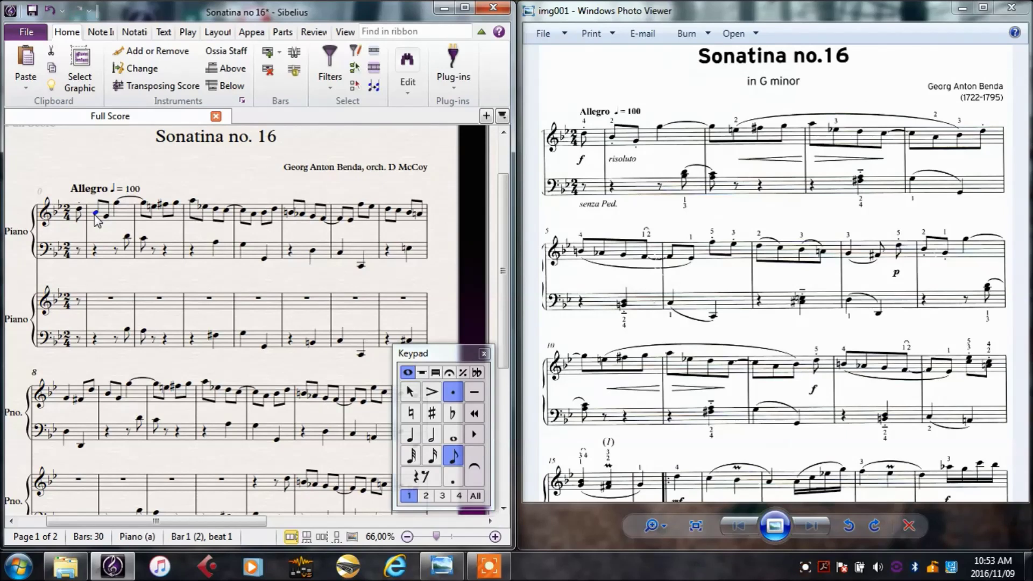
key(Right)
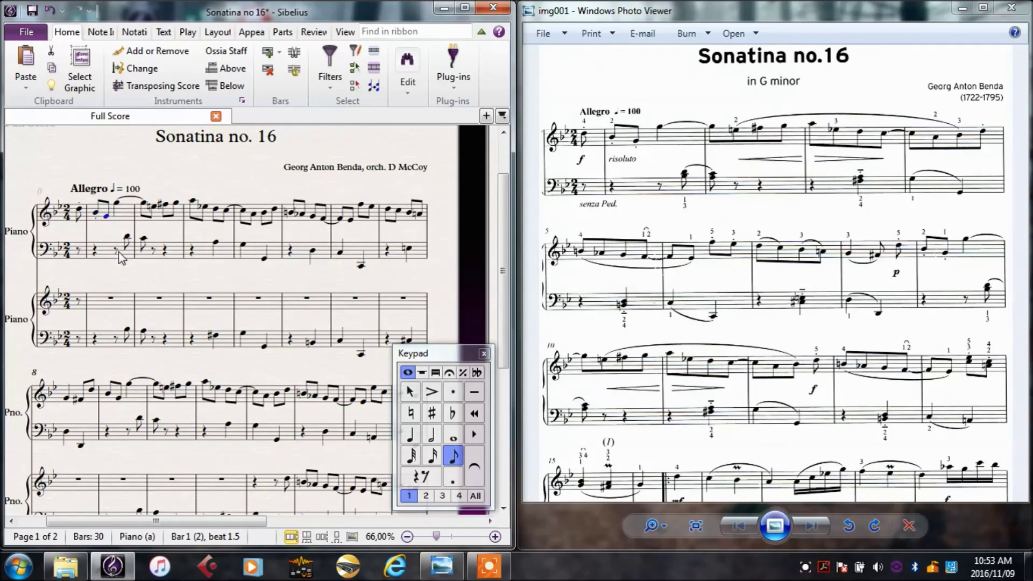
key(KP_Multiply)
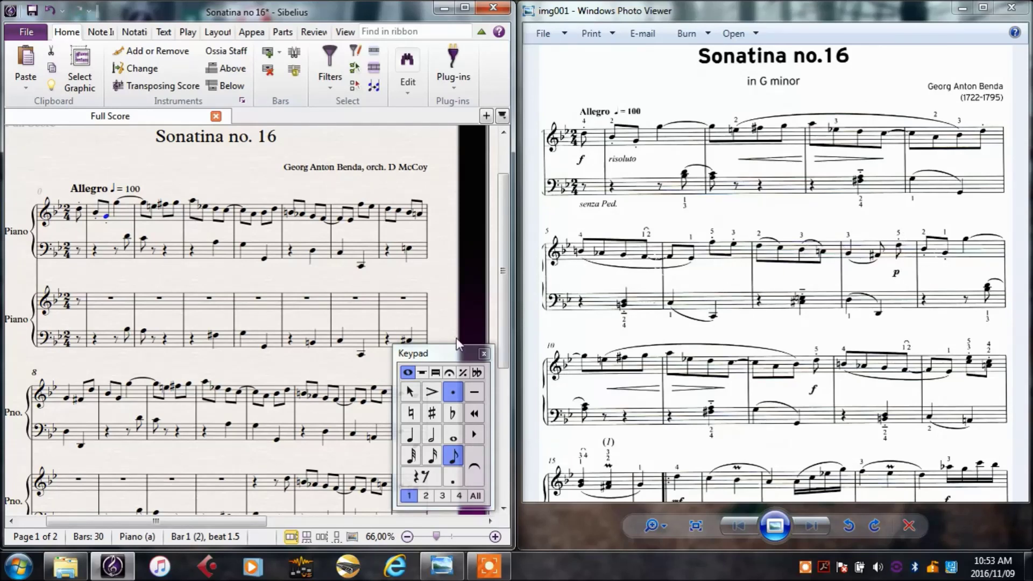
- Apply staccato dots to the top-staff eighth notes running from bar 8 into bar 9
drag(200, 361, 231, 292)
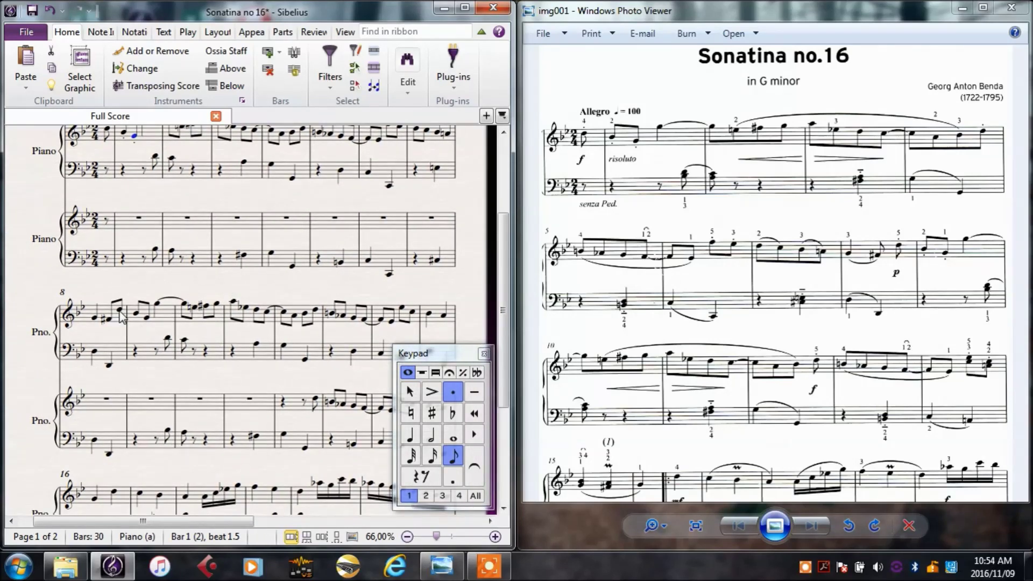
click(120, 310)
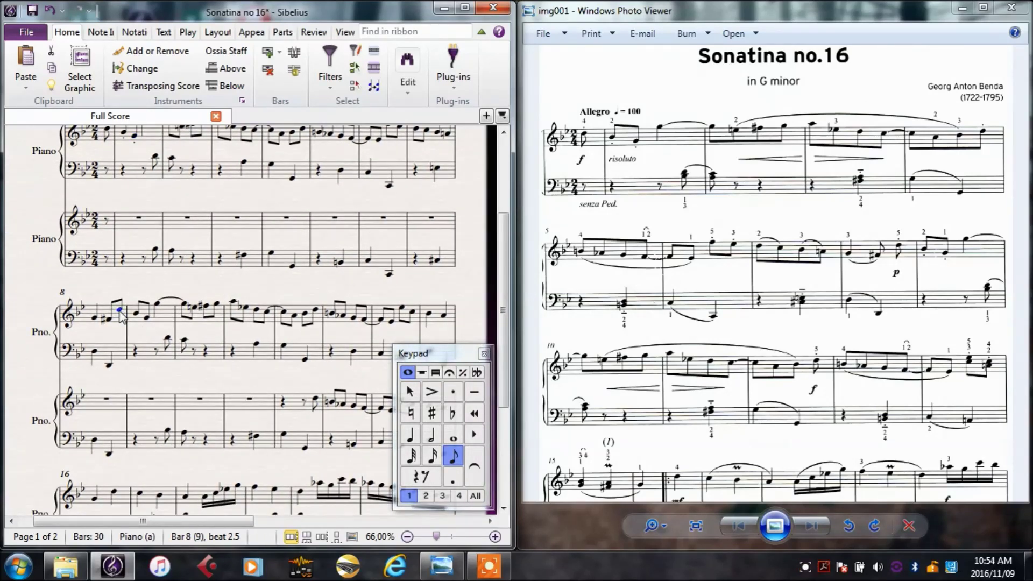
shift+click(147, 321)
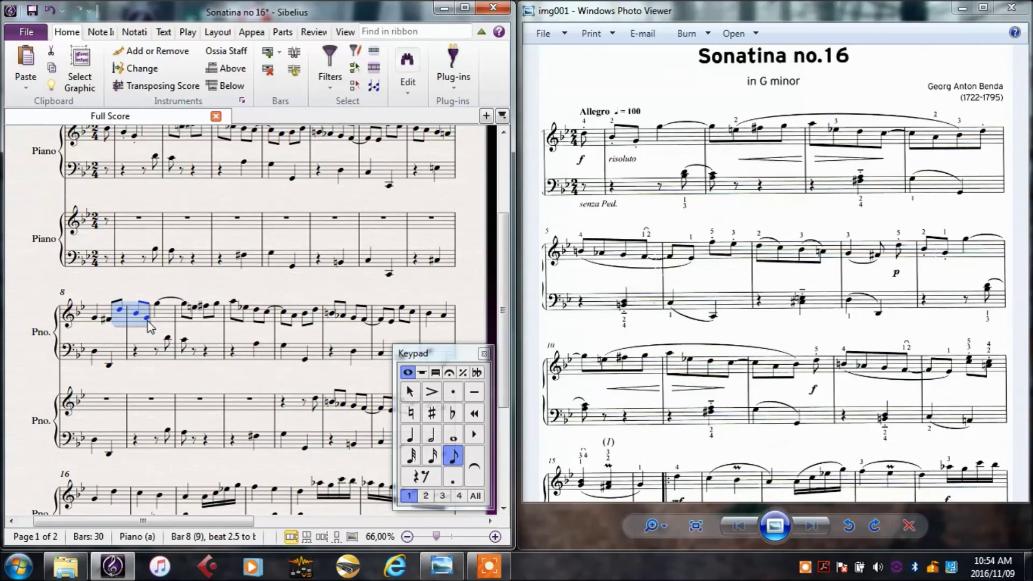
click(453, 394)
click(262, 290)
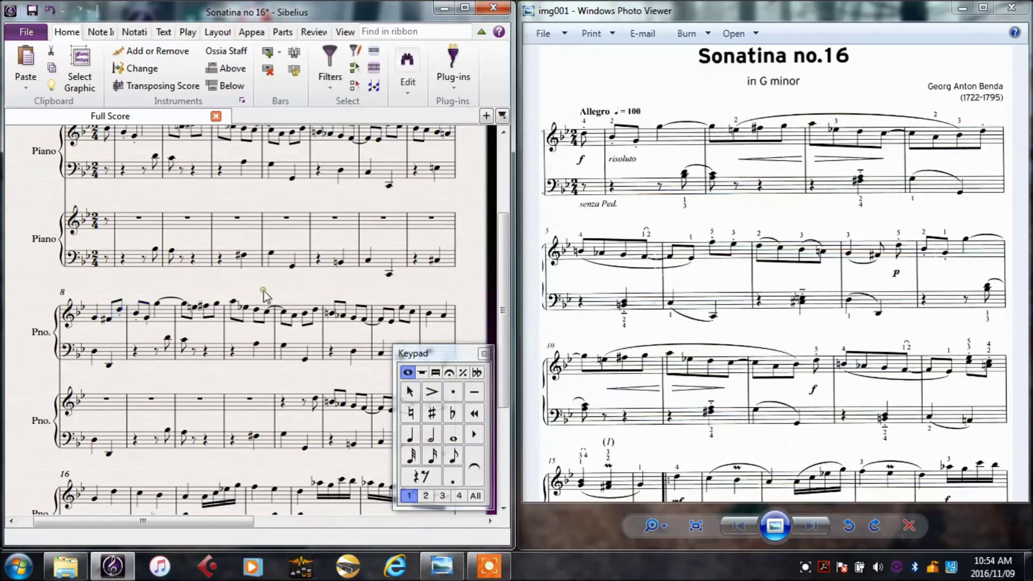
drag(278, 198, 288, 282)
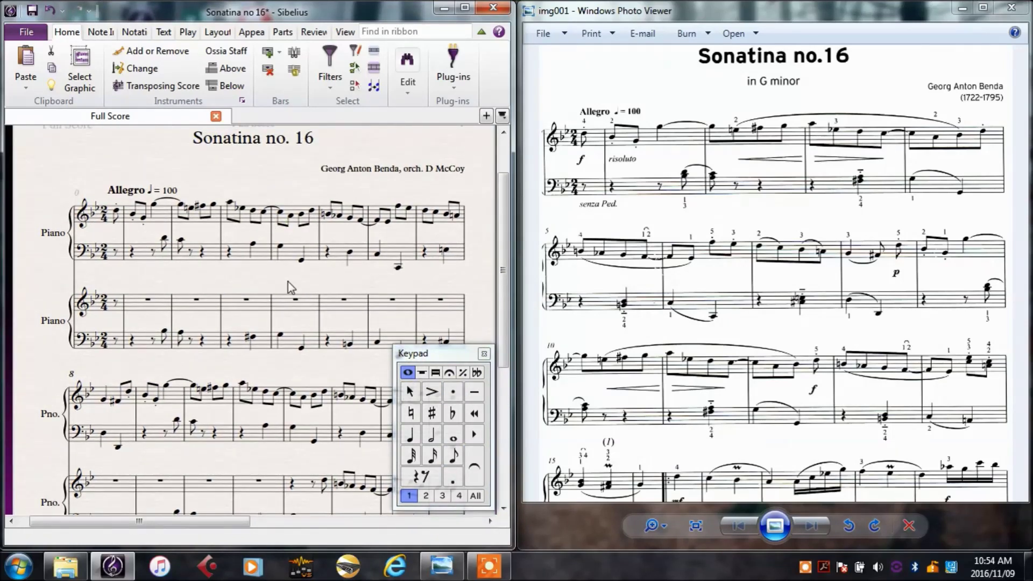
- Draw a slur from the natural-sign note in bar 2 extending through bar 4
click(192, 212)
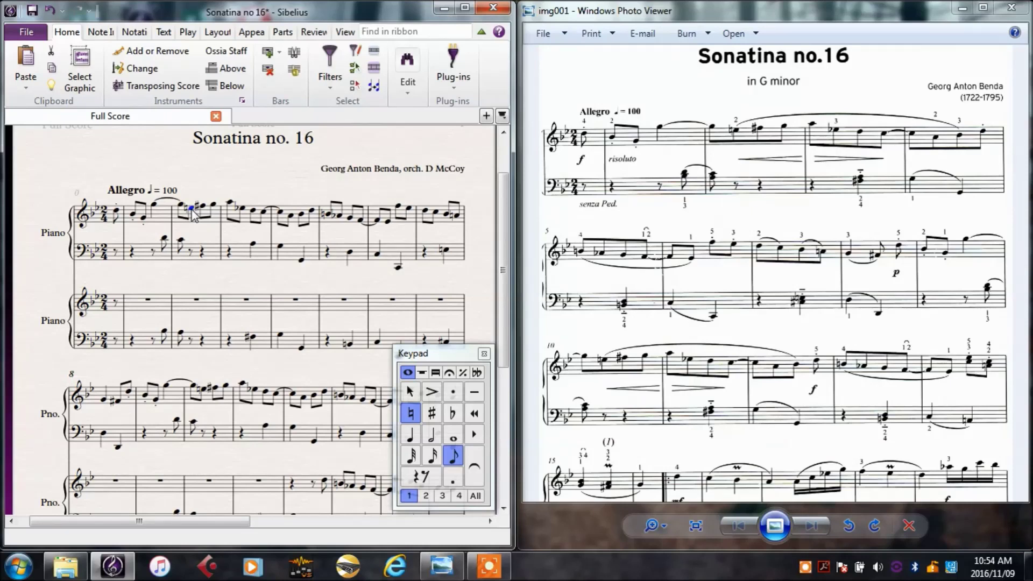
key(Escape)
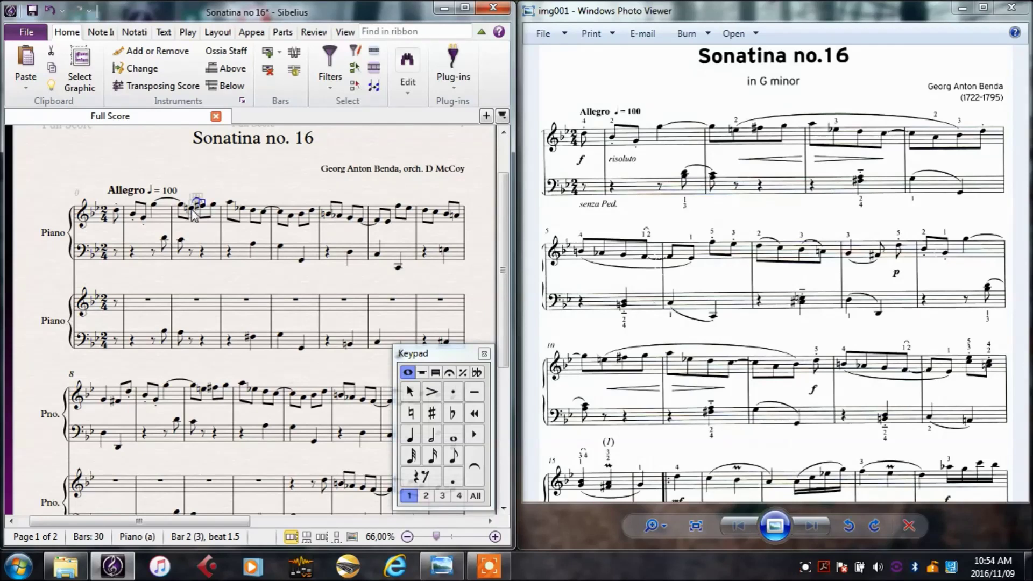
key(space)
key(space)
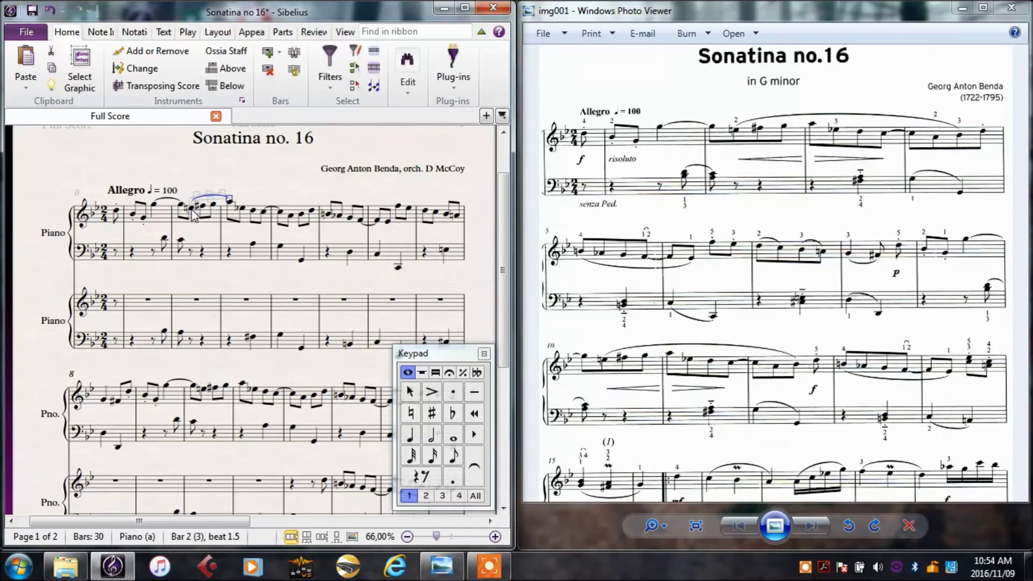
key(space)
key(space)
key(space)
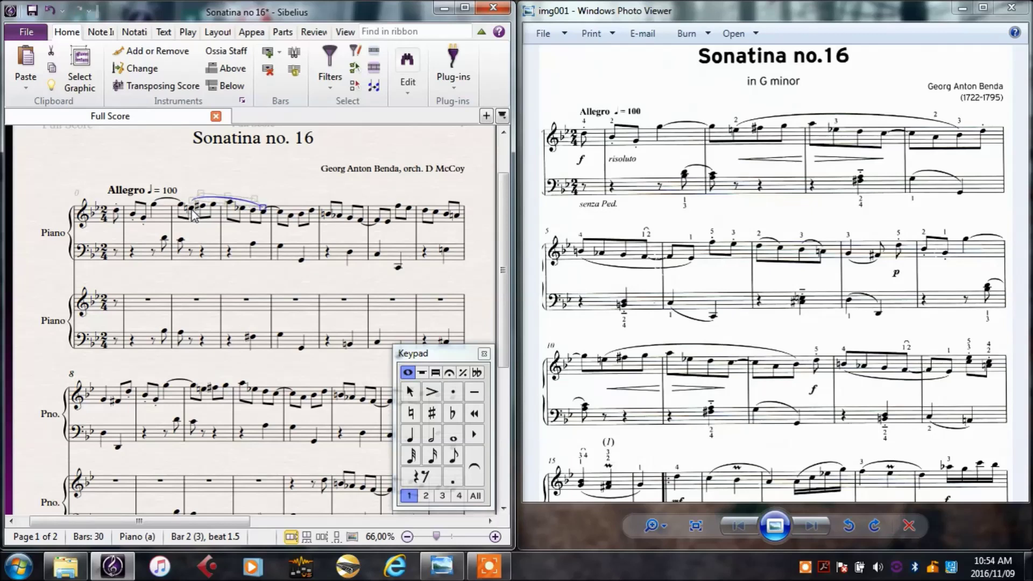
key(space)
key(space)
key(space)
key(space)
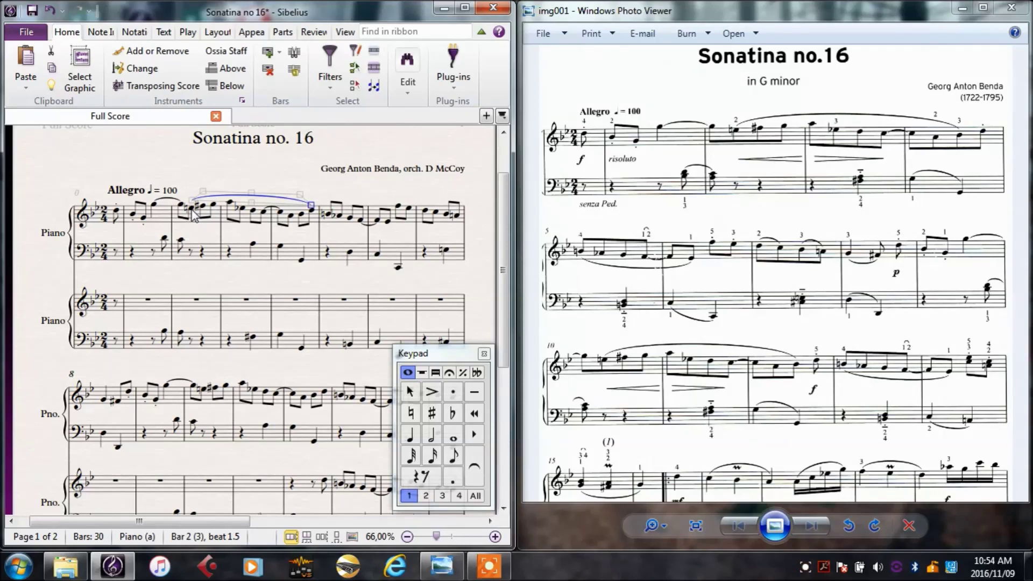
key(shift+space)
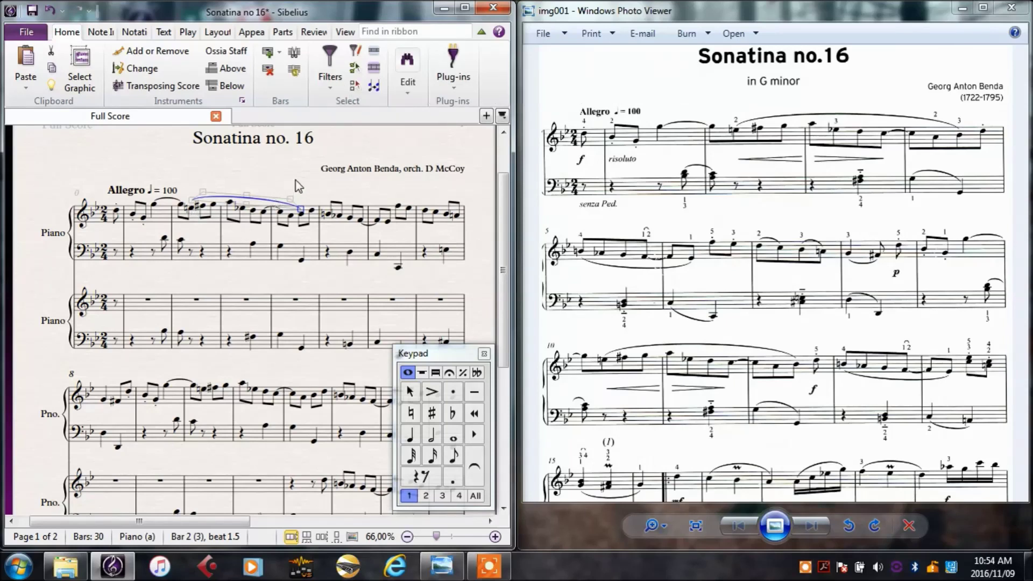
key(Escape)
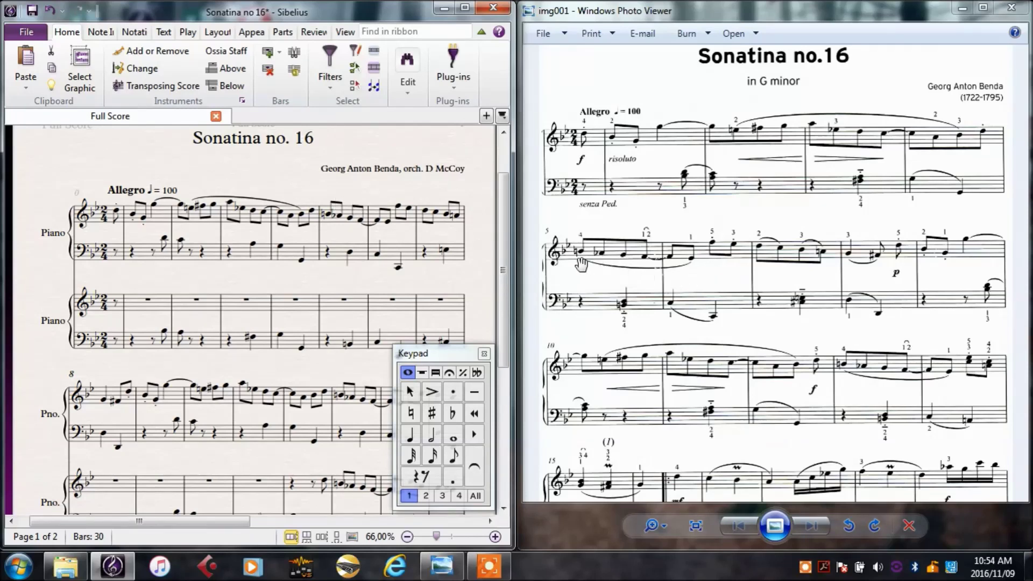
- Slur the bar 5 eighth-note run that follows the long slur, curving below the notes
click(329, 215)
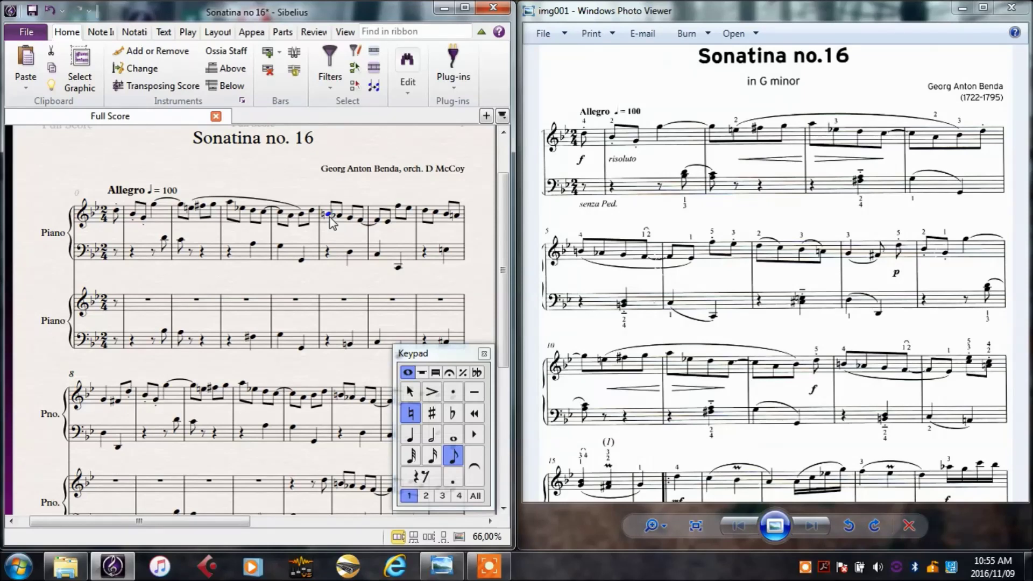
key(shift+Right)
key(shift+Right)
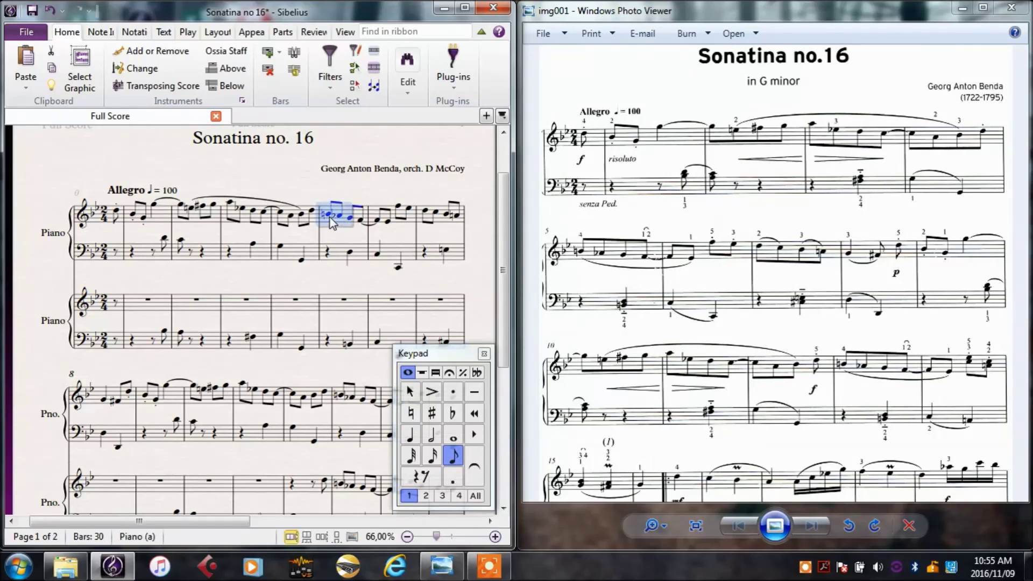
key(shift+Right)
key(shift+Right)
key(shift+Right)
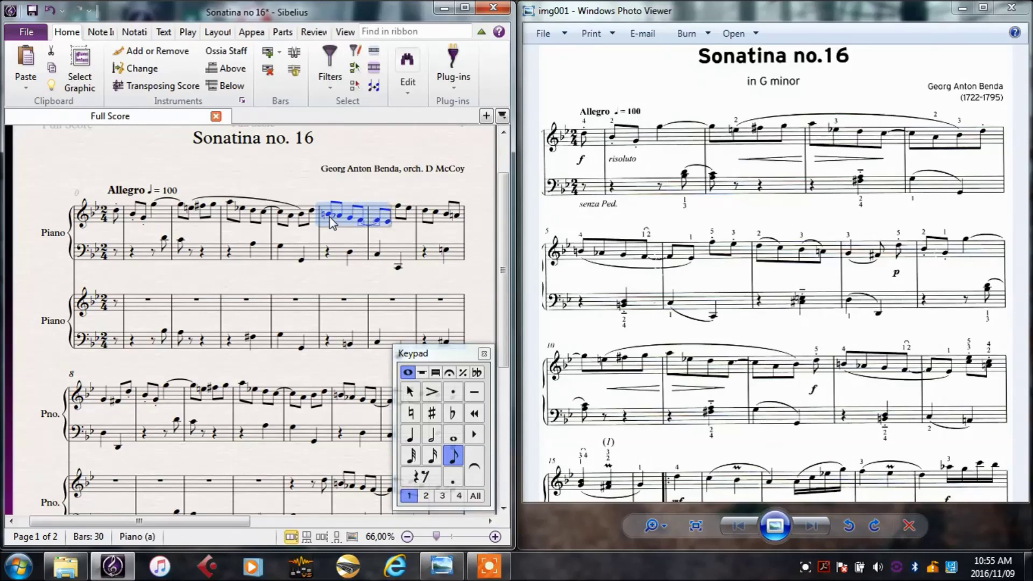
key(s)
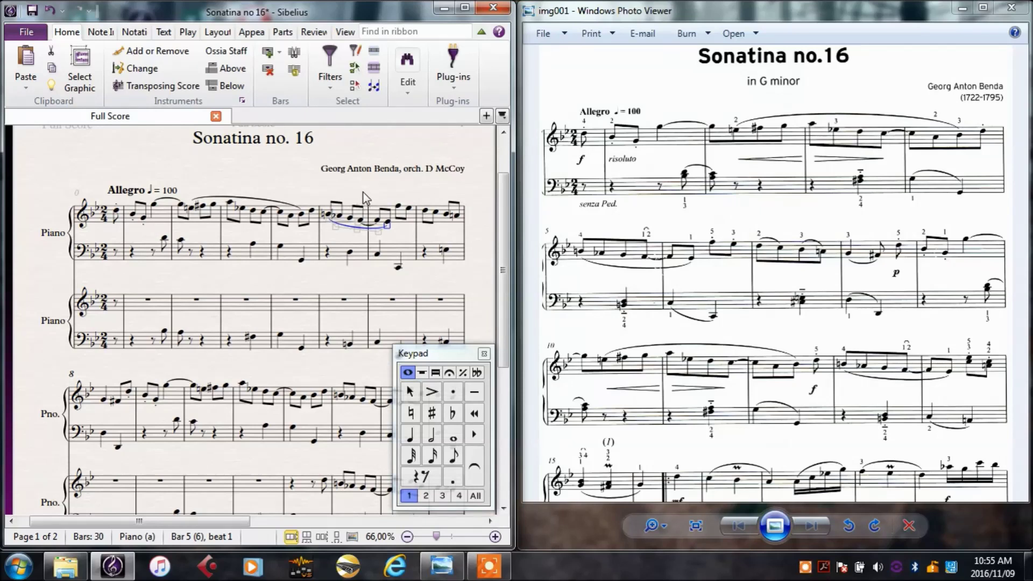
key(Escape)
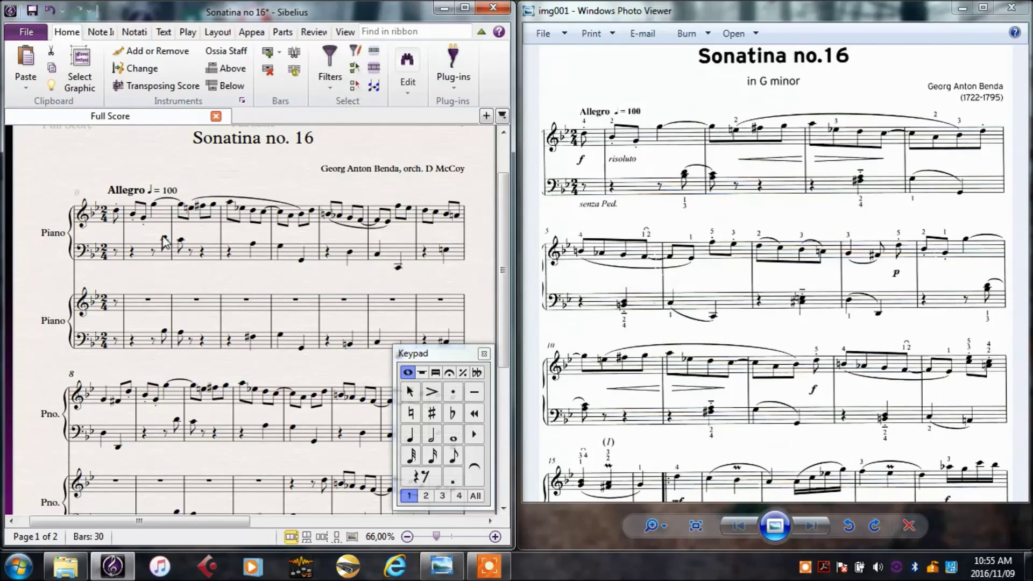
- Slur the two bass notes in bar 2 of Piano (b)
key(KP_3)
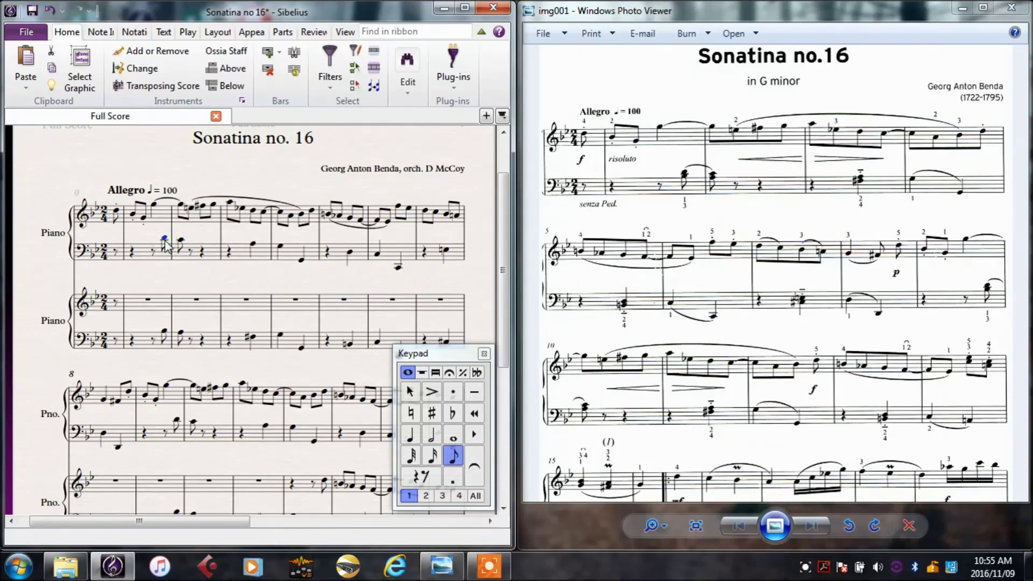
click(164, 330)
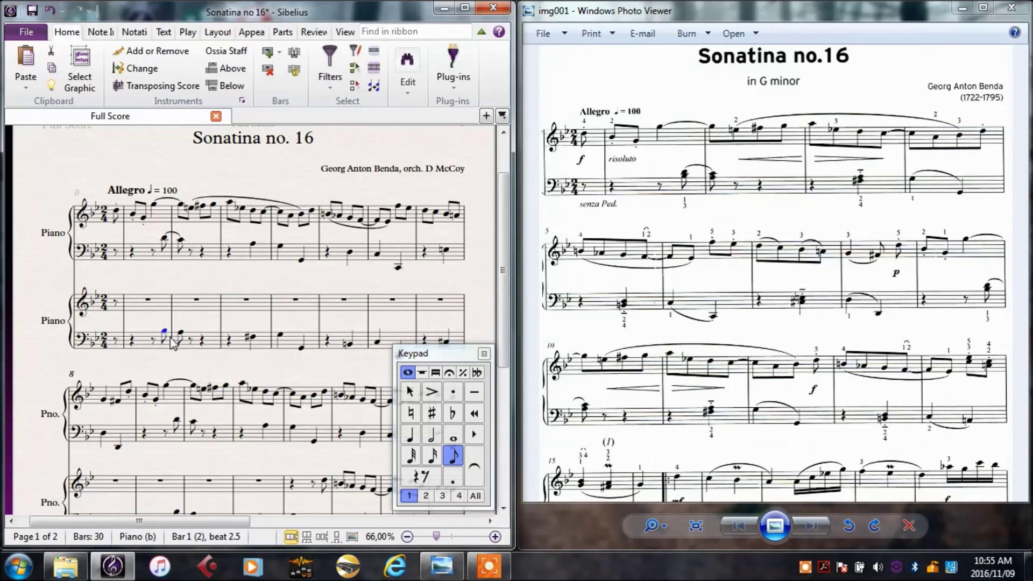
key(s)
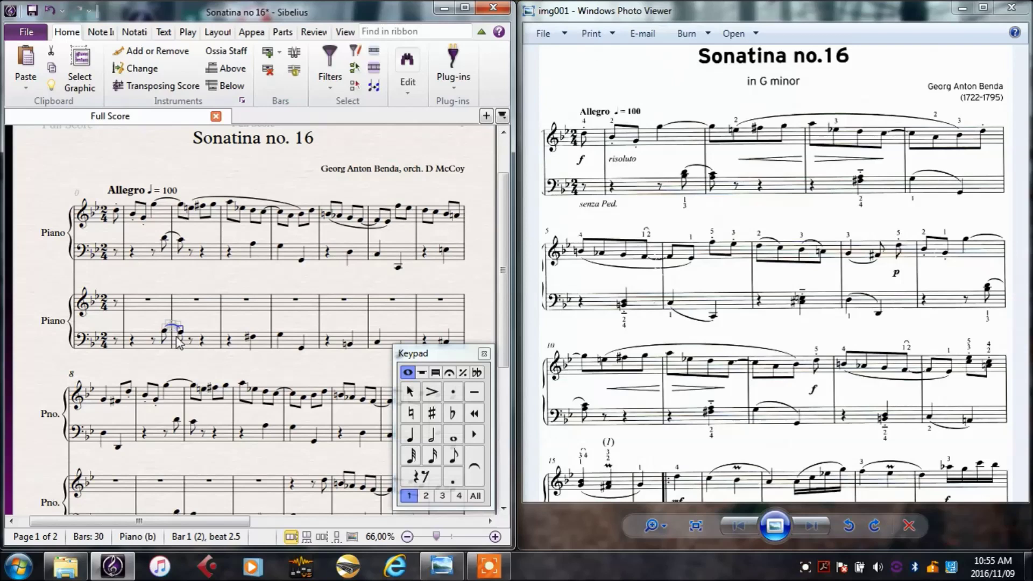
- Give the bar 3 bass note in both piano parts staccato and tenuto marks
click(253, 244)
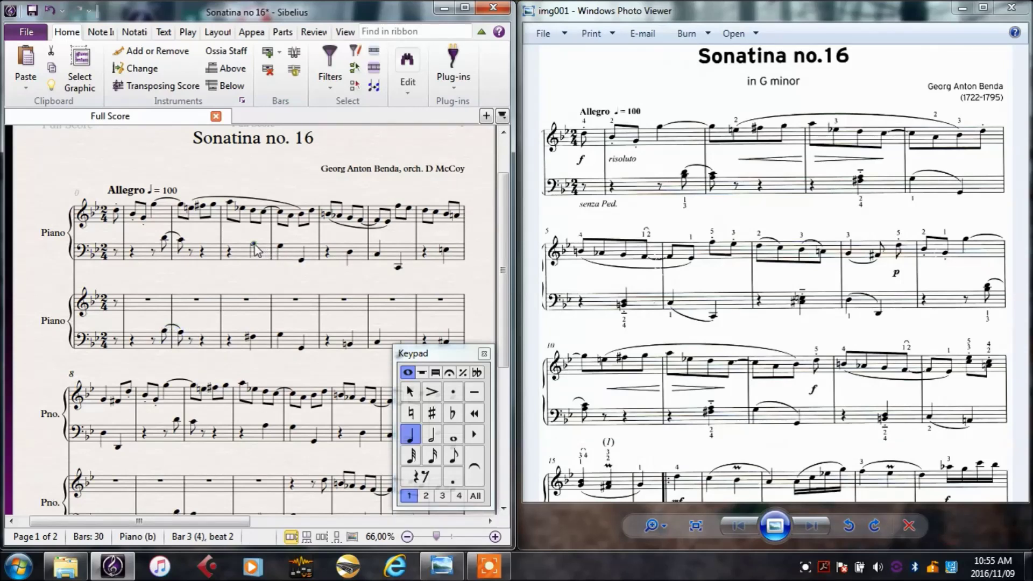
ctrl+click(253, 338)
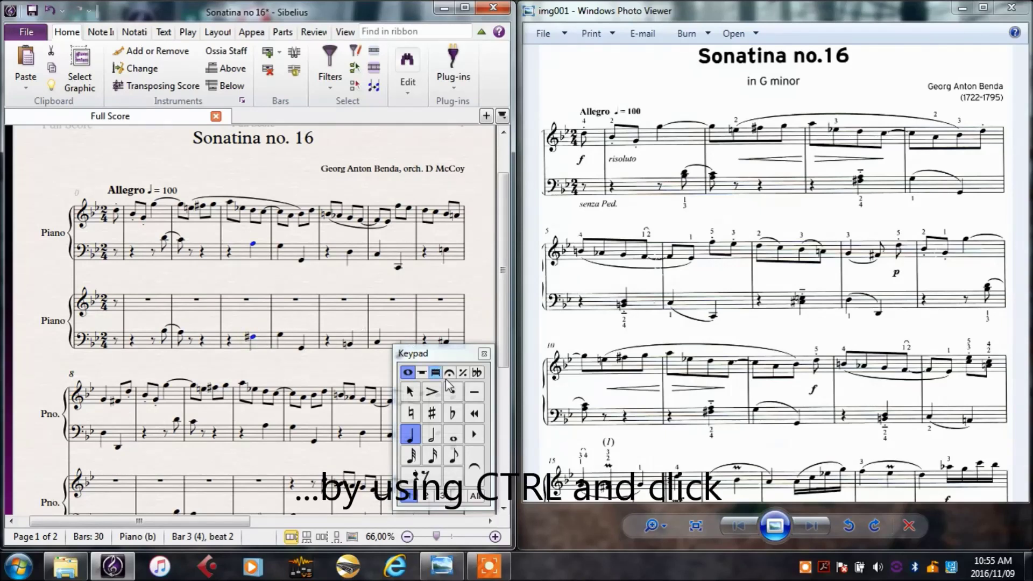
click(456, 394)
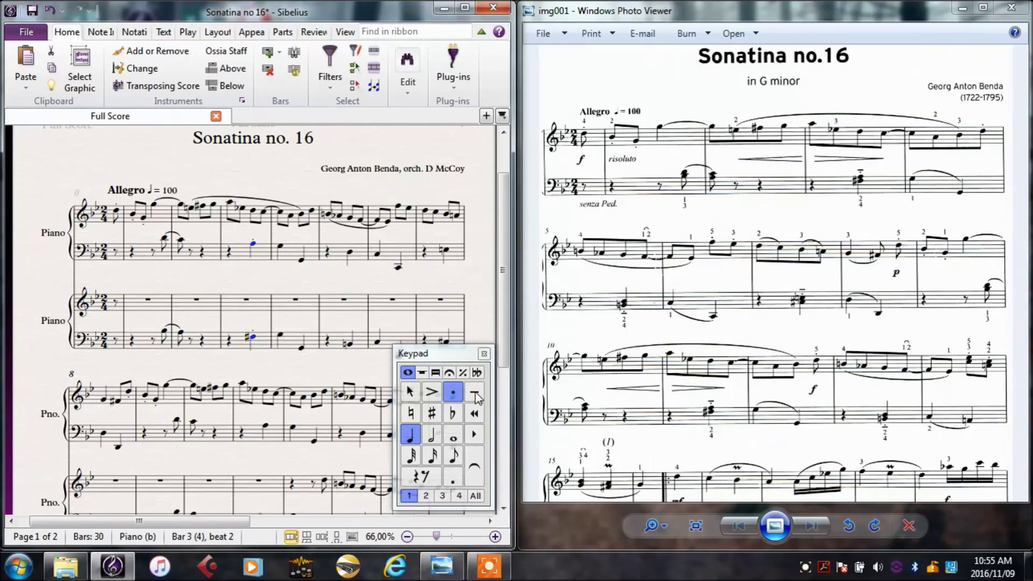
click(475, 395)
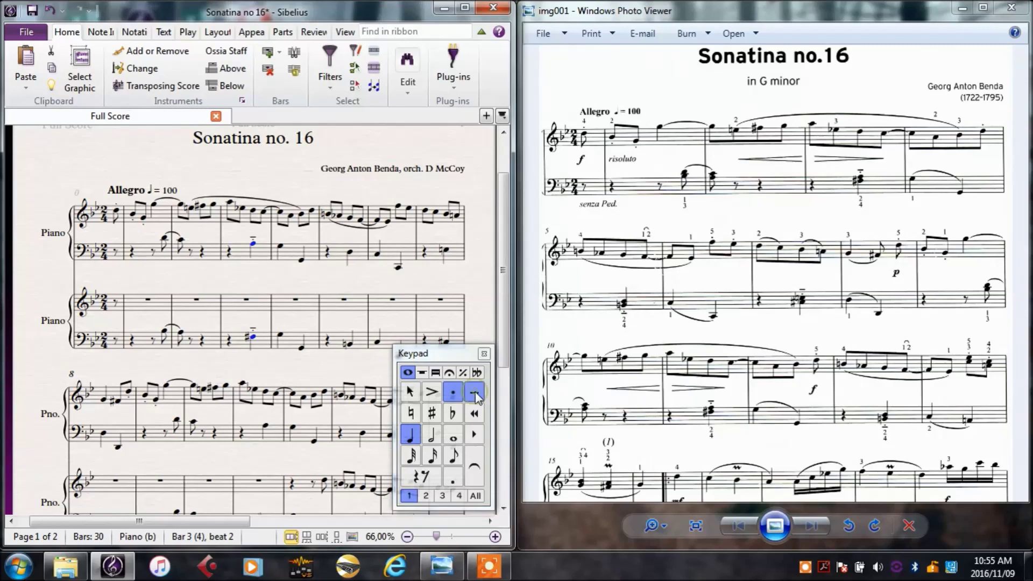
click(264, 279)
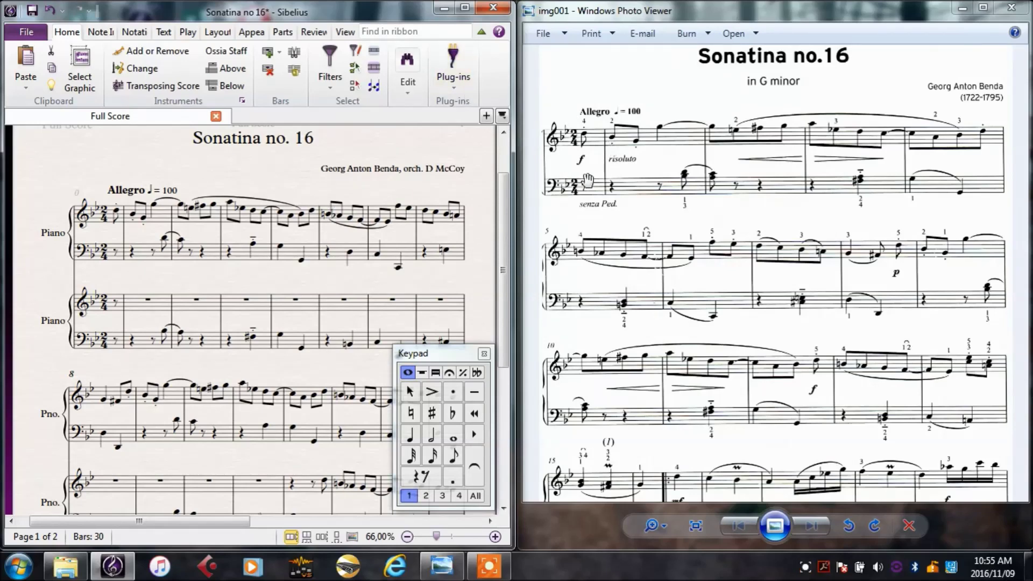
click(466, 9)
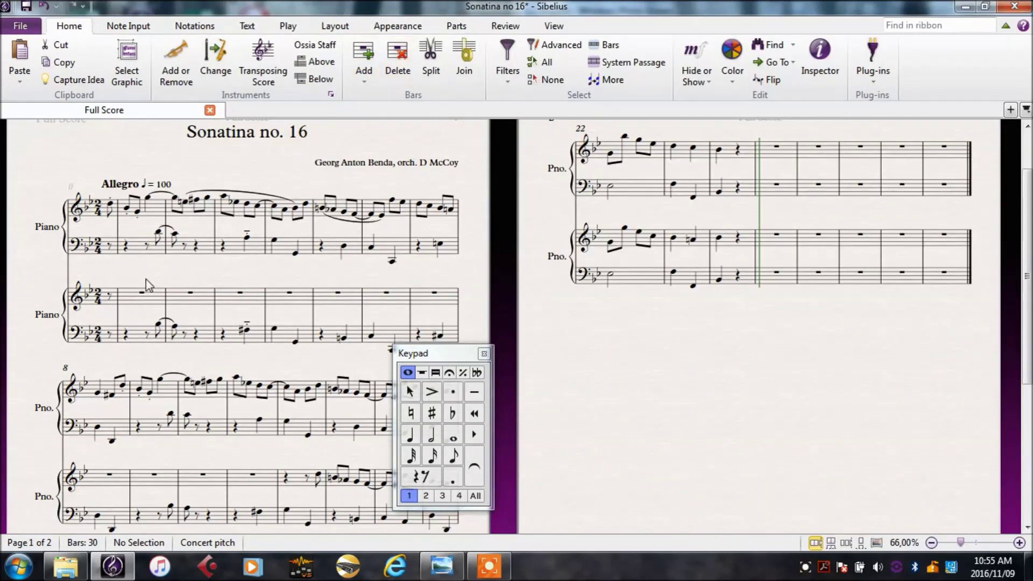
- Choose the Expression text style and start an entry under bar 0 of the top piano
drag(145, 281, 203, 272)
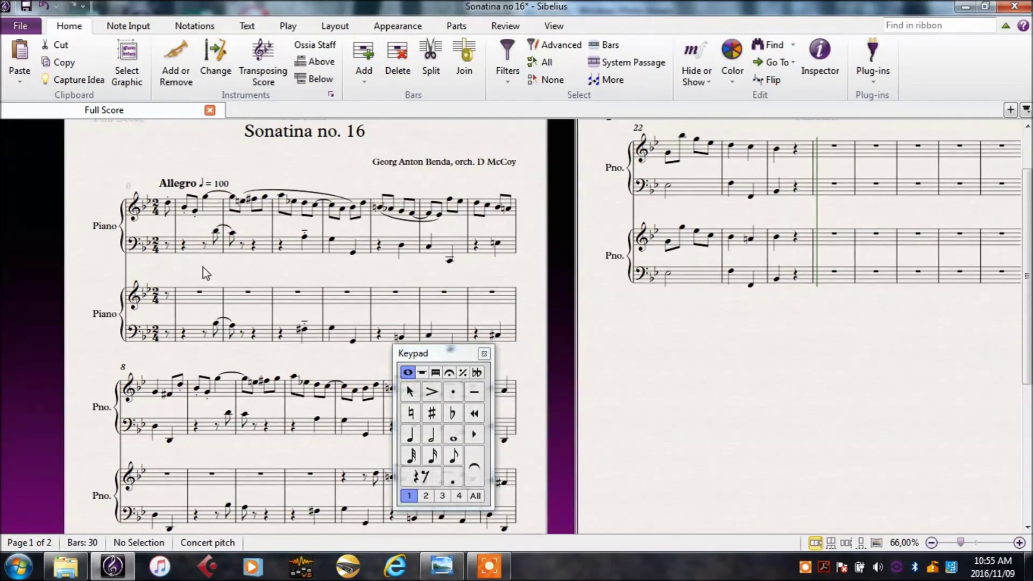
click(248, 28)
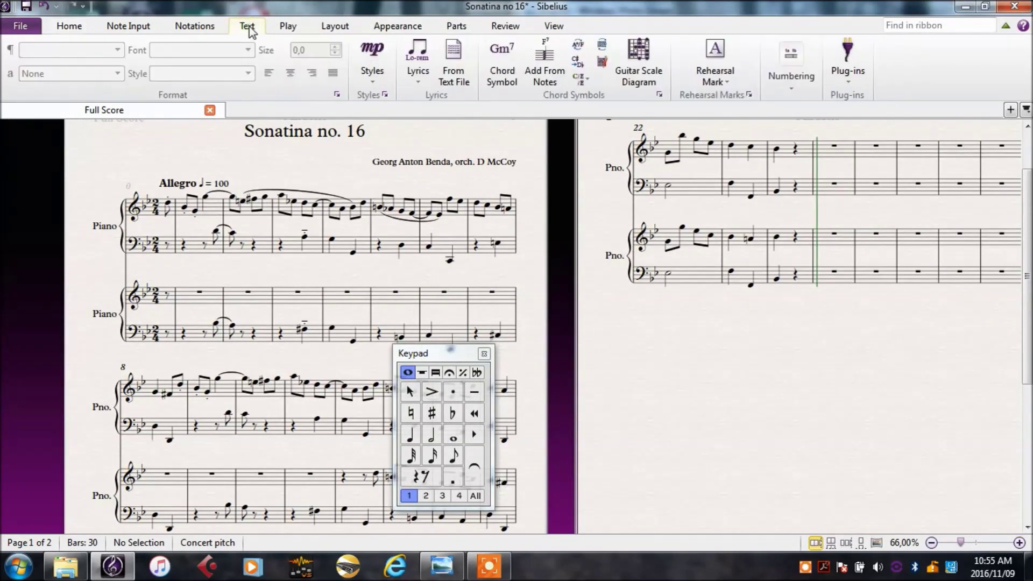
click(375, 75)
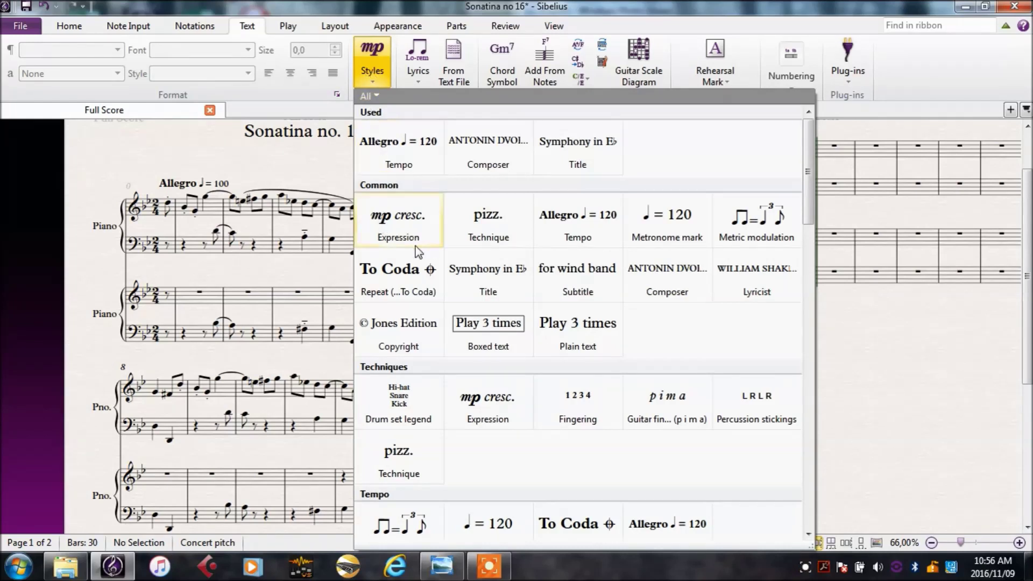
click(414, 231)
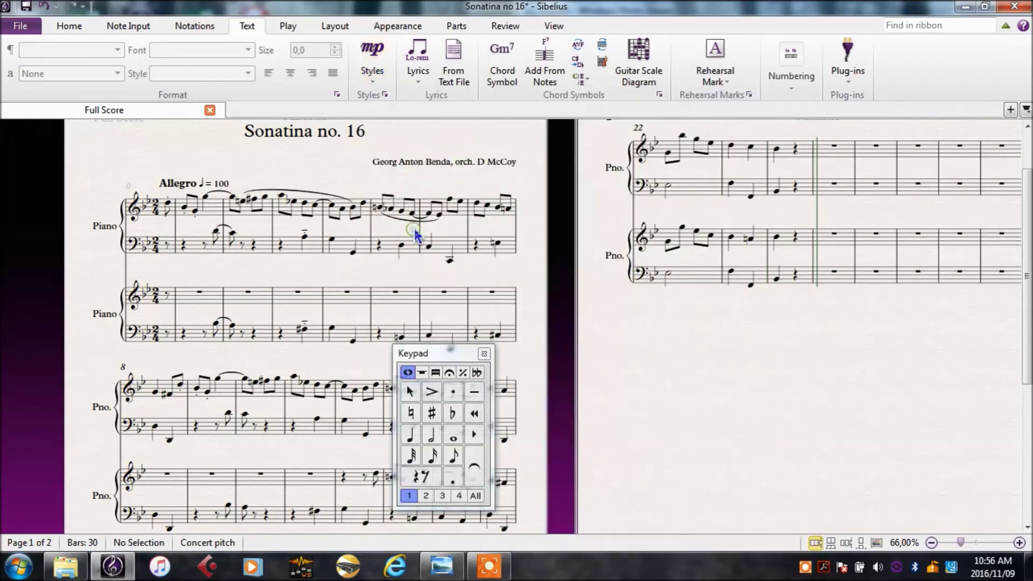
click(167, 227)
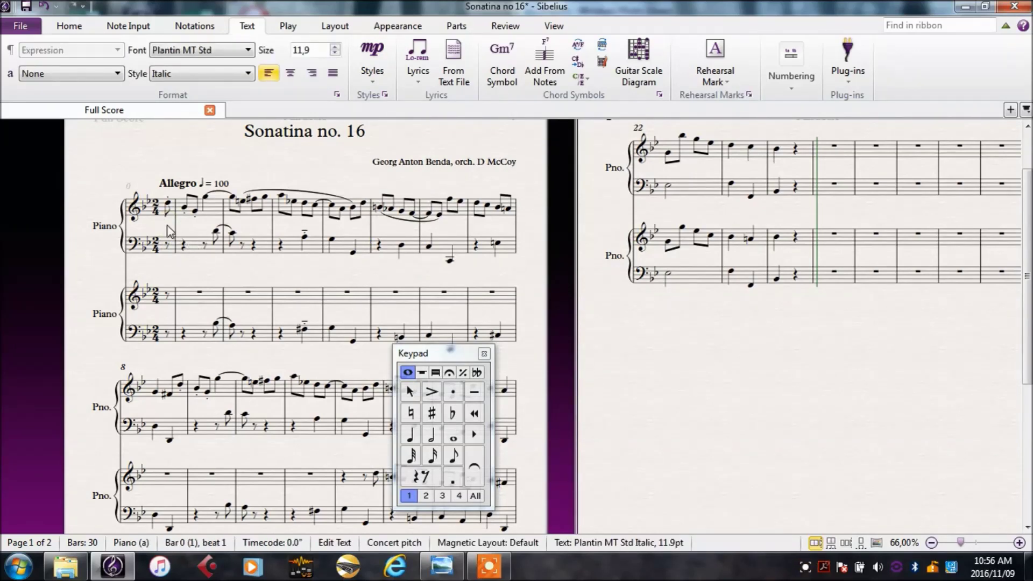
- Insert an f (forte) from the expression word menu under bar 0
right_click(194, 230)
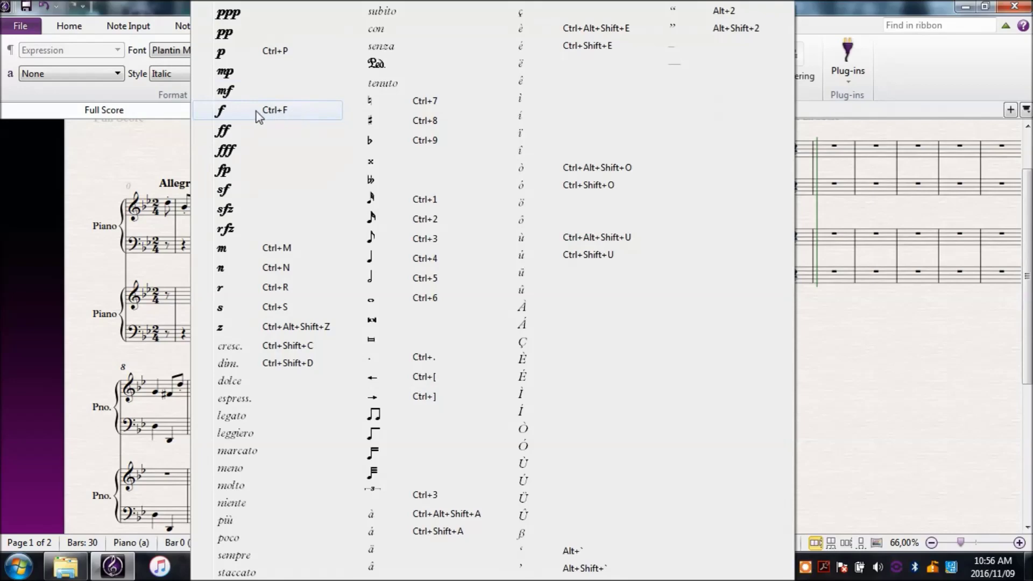
click(298, 113)
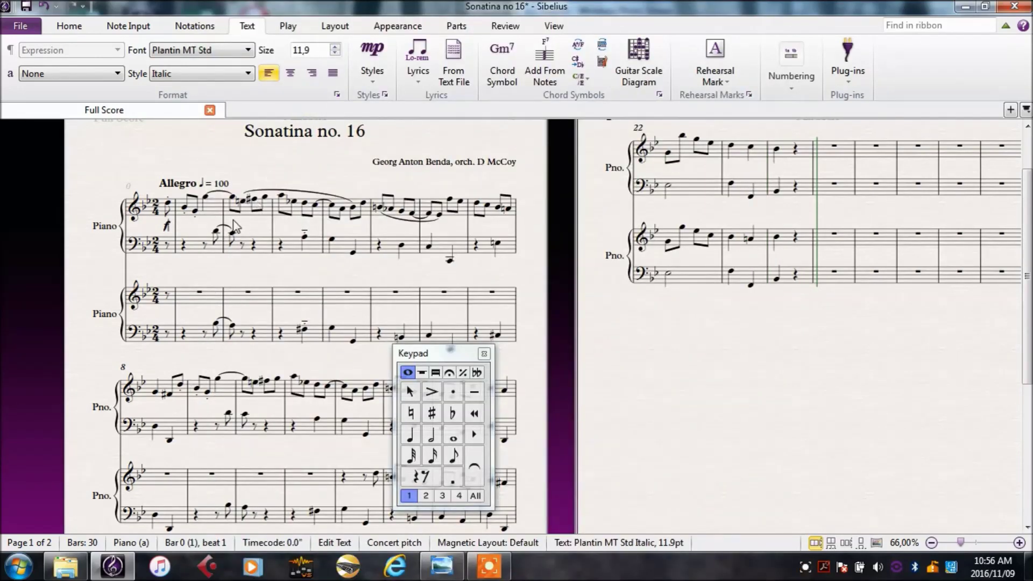
key(Escape)
key(Escape)
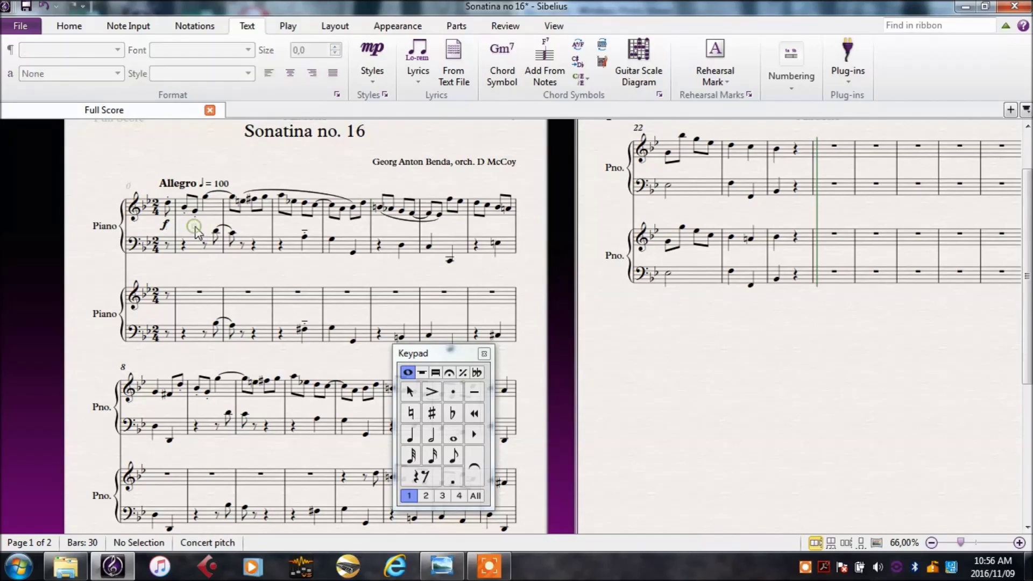
- Undo the loosely placed forte marking
double_click(165, 226)
key(ctrl+z)
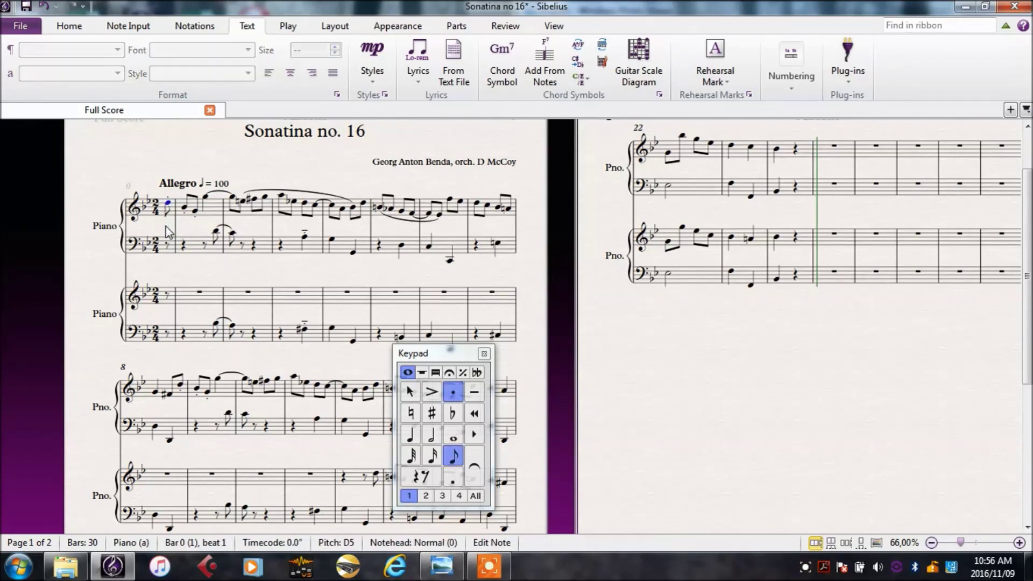
click(240, 148)
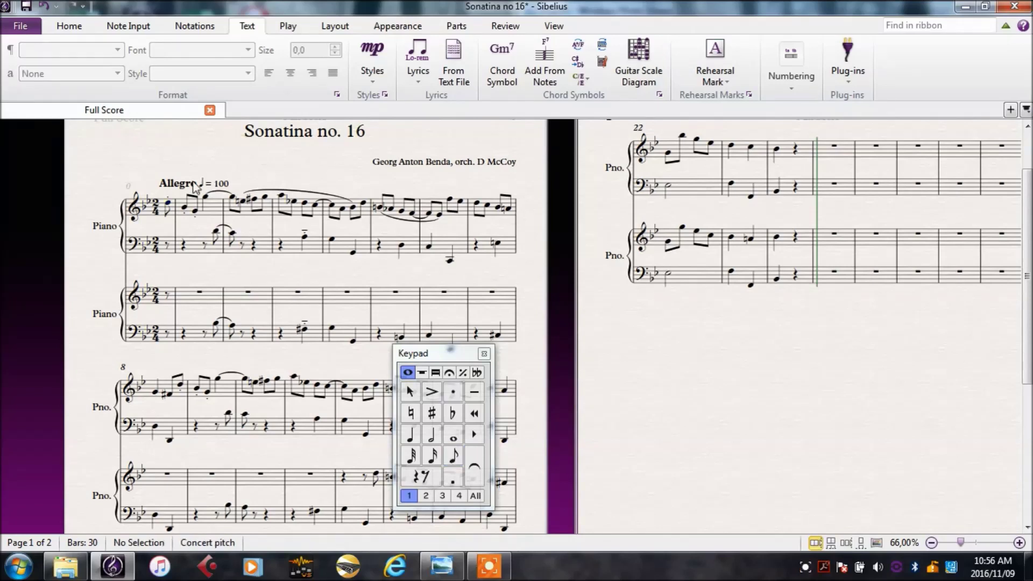
- Attach a forte to the first note of bar 0 and snap the score beside the reference
click(167, 204)
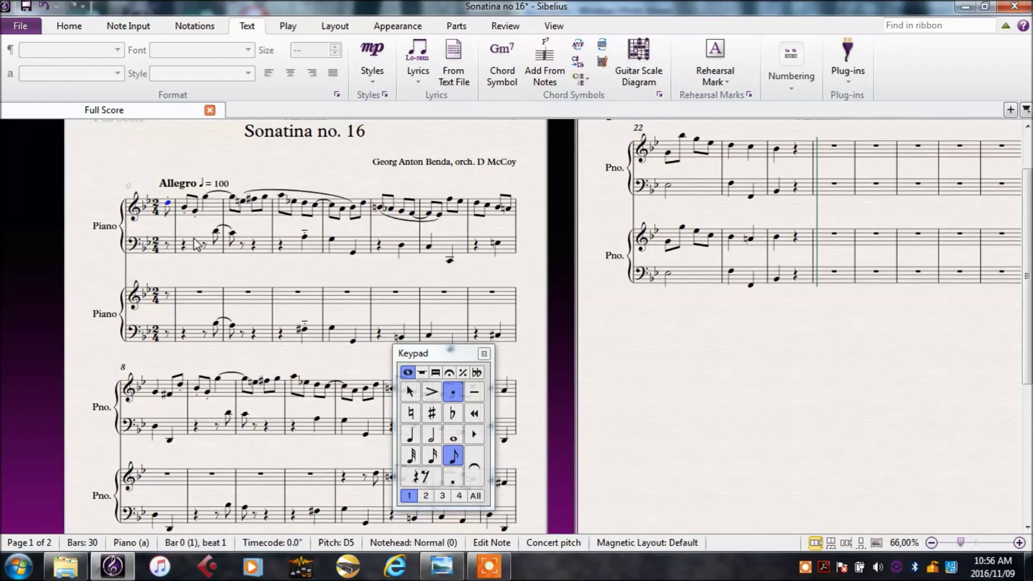
key(ctrl+e)
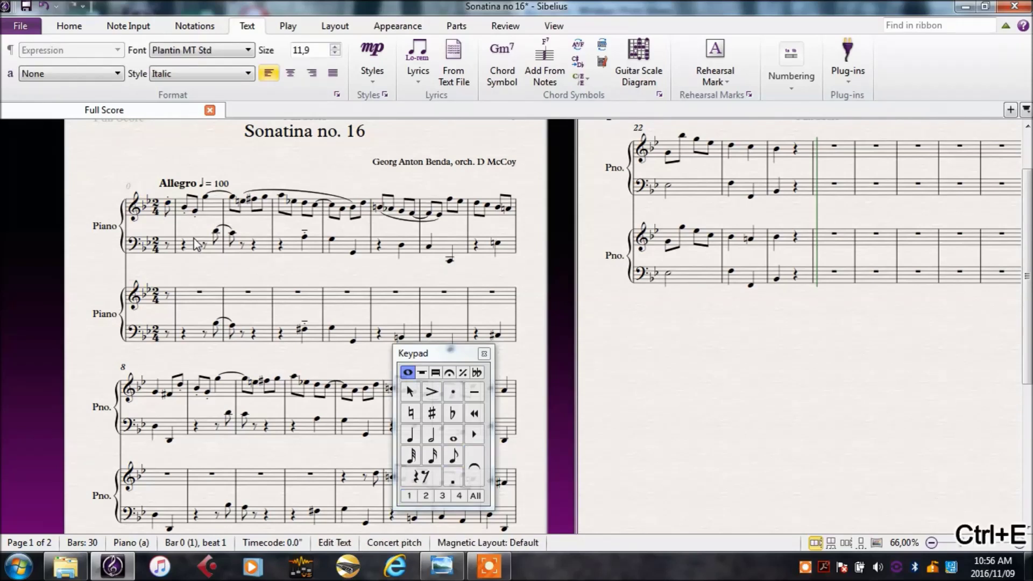
key(ctrl+f)
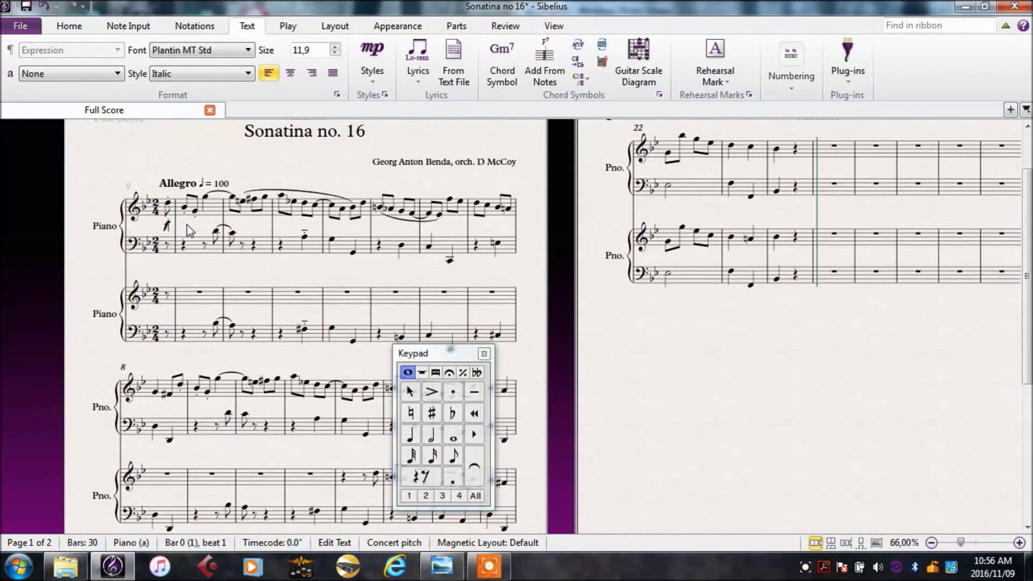
click(189, 230)
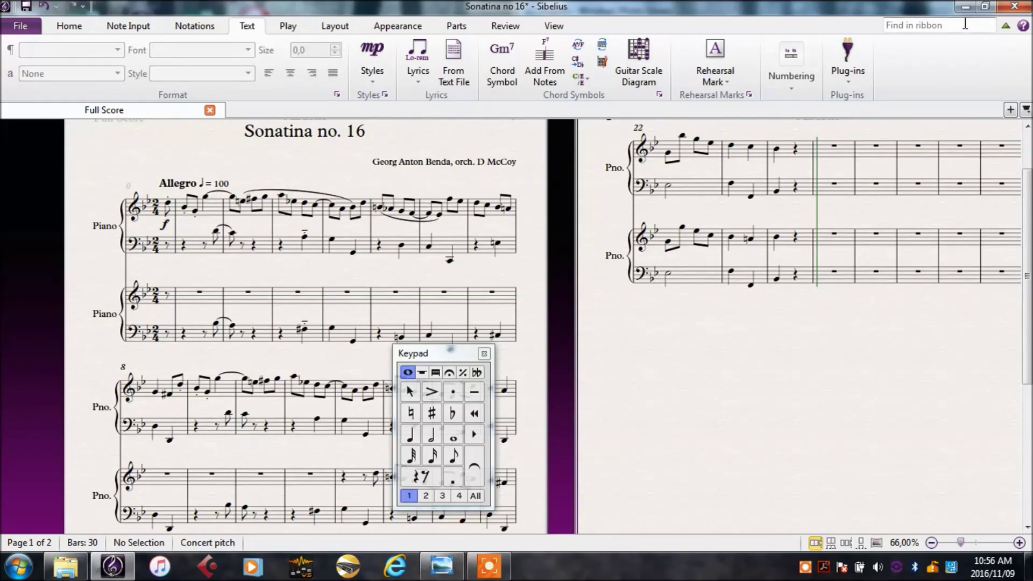
key(super+Left)
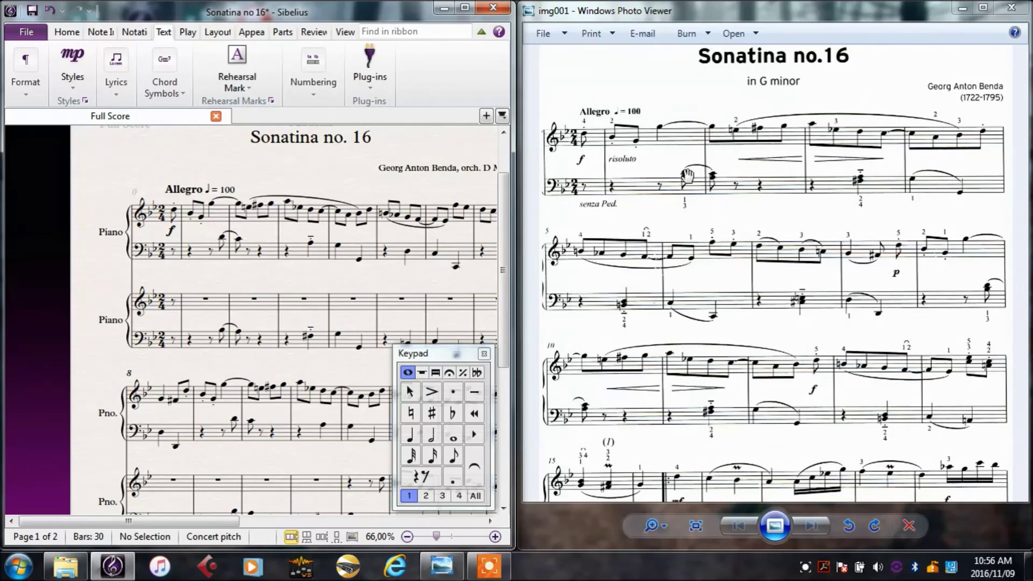
- Place forte dynamics under the first bass eighth of bar 1 in both piano parts
click(220, 236)
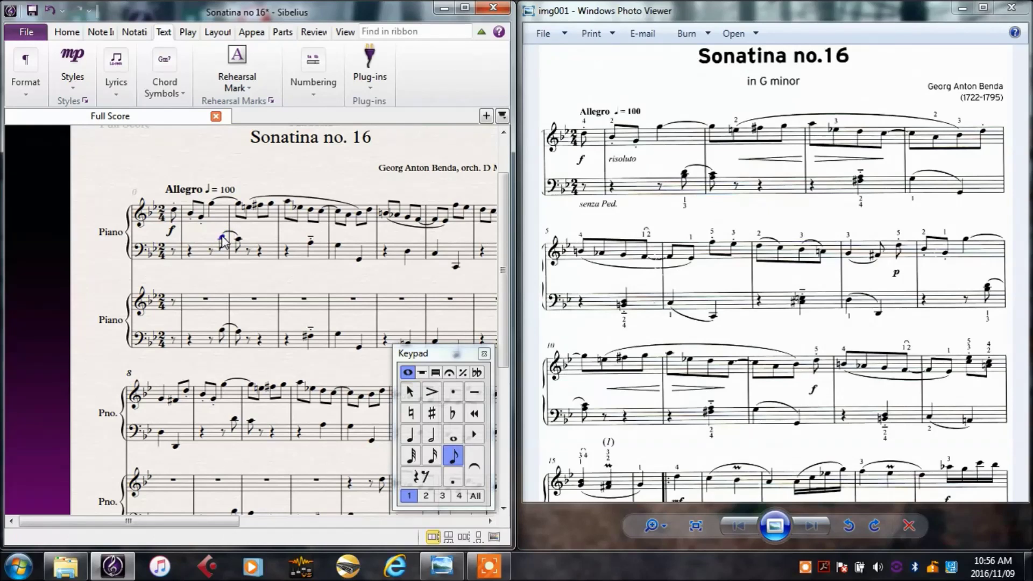
key(ctrl+e)
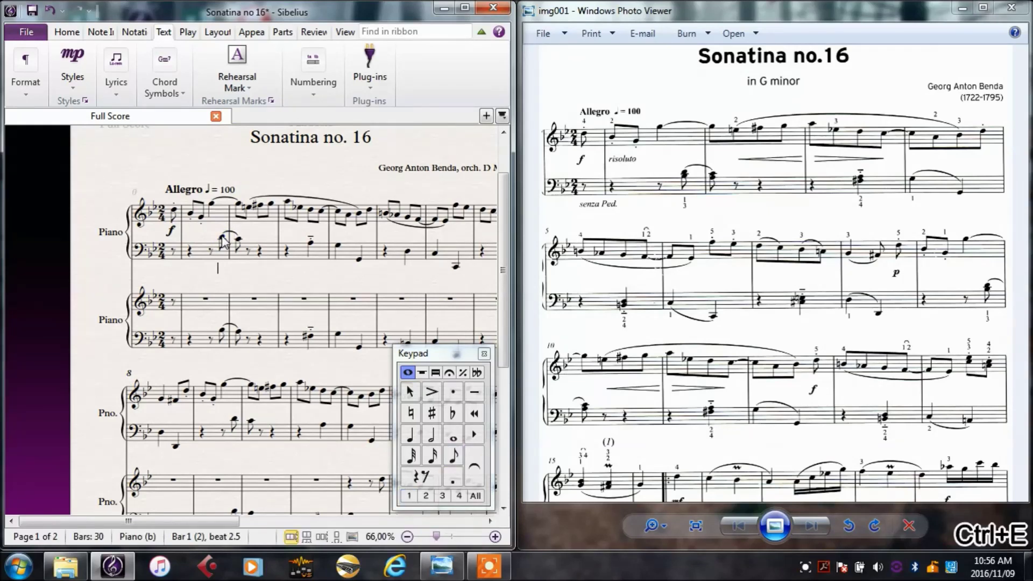
key(ctrl+f)
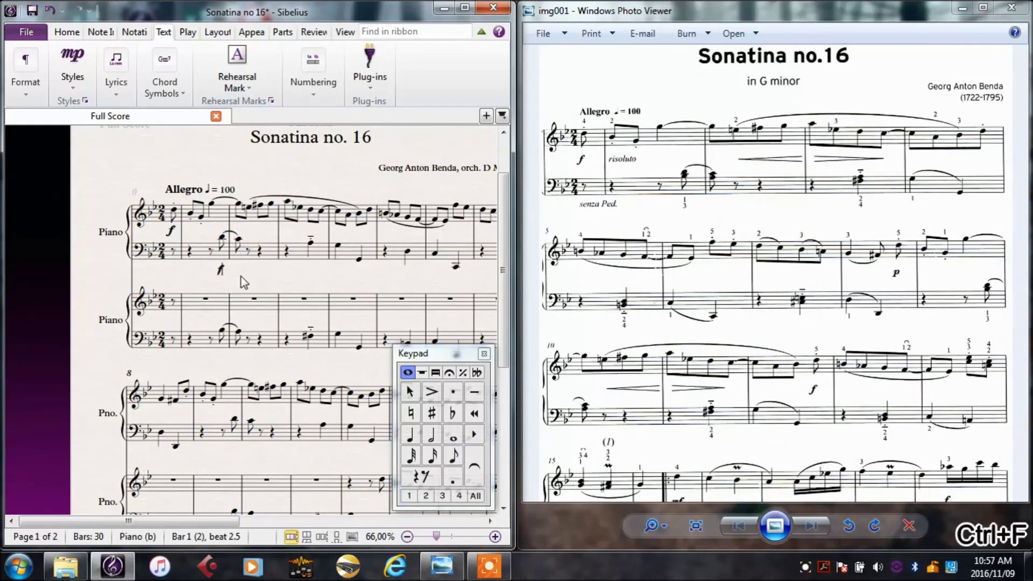
click(223, 331)
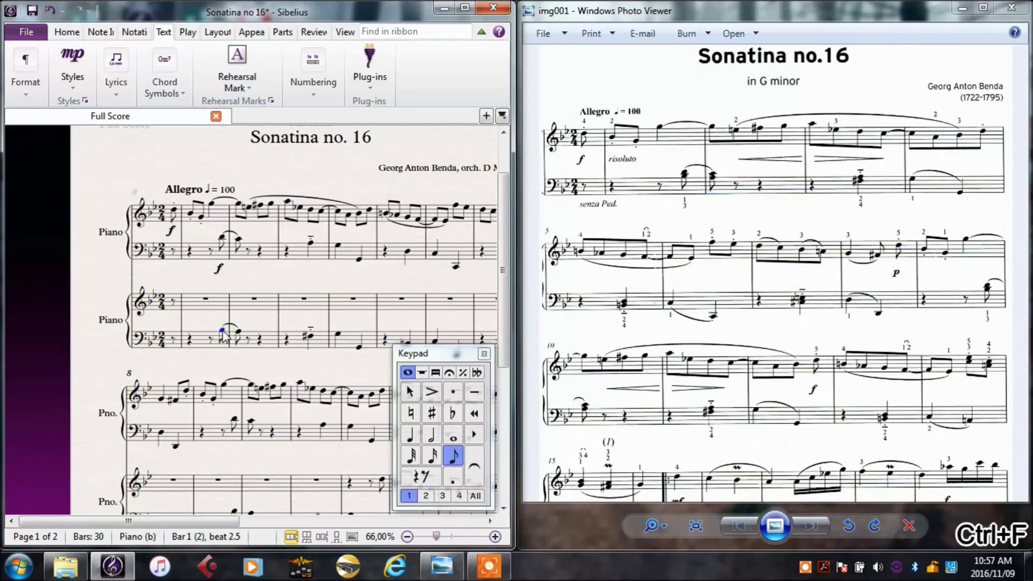
key(ctrl+e)
key(ctrl+f)
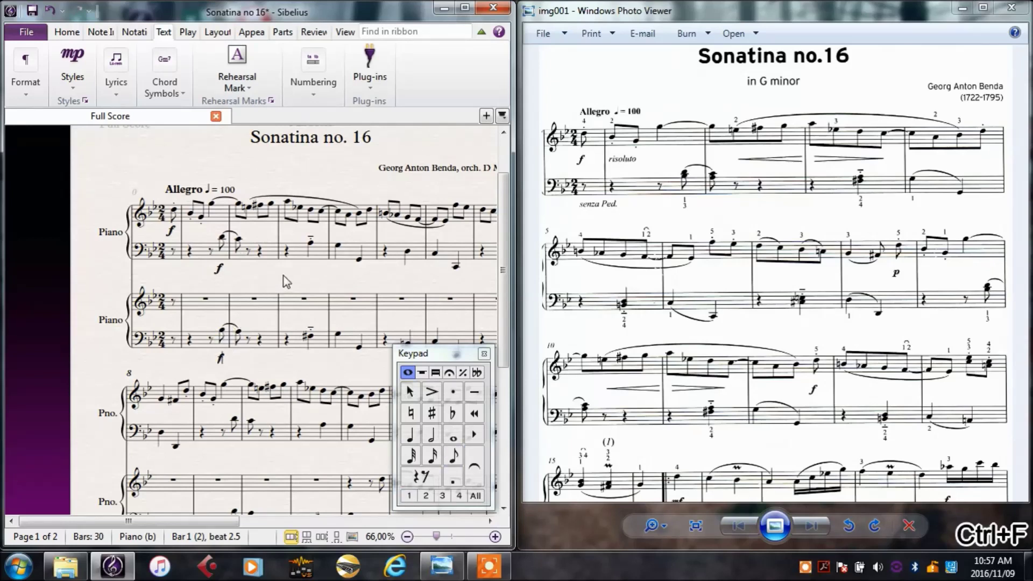
key(Escape)
key(Escape)
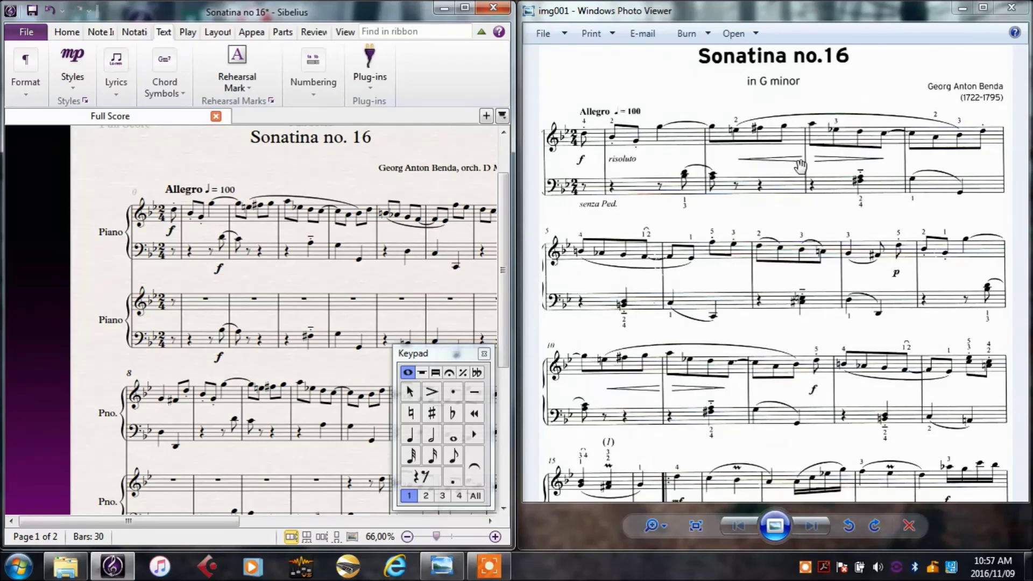
click(249, 210)
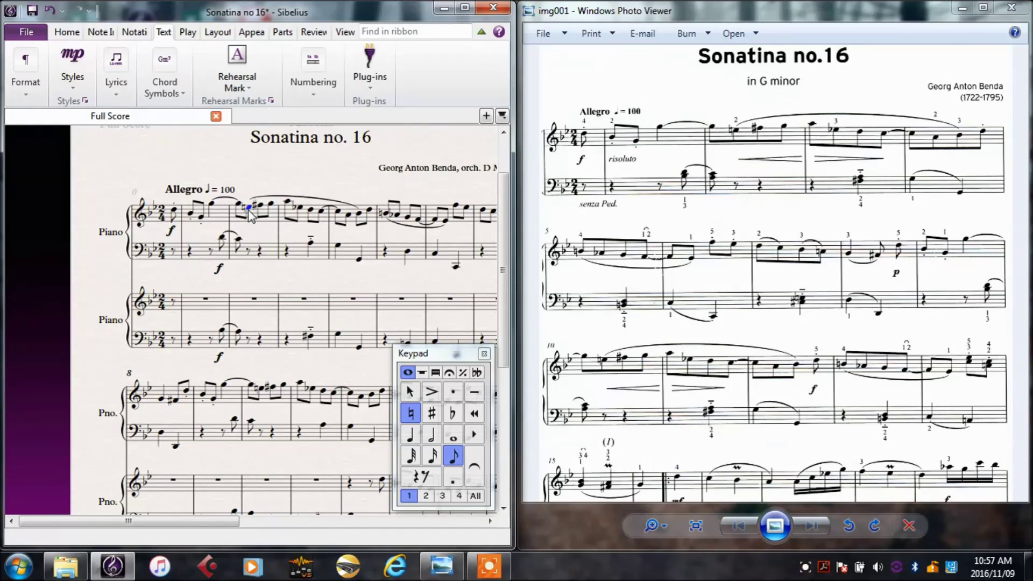
- Add a crescendo hairpin under bar 2 and a diminuendo hairpin under bar 3 of the top staff
shift+click(272, 206)
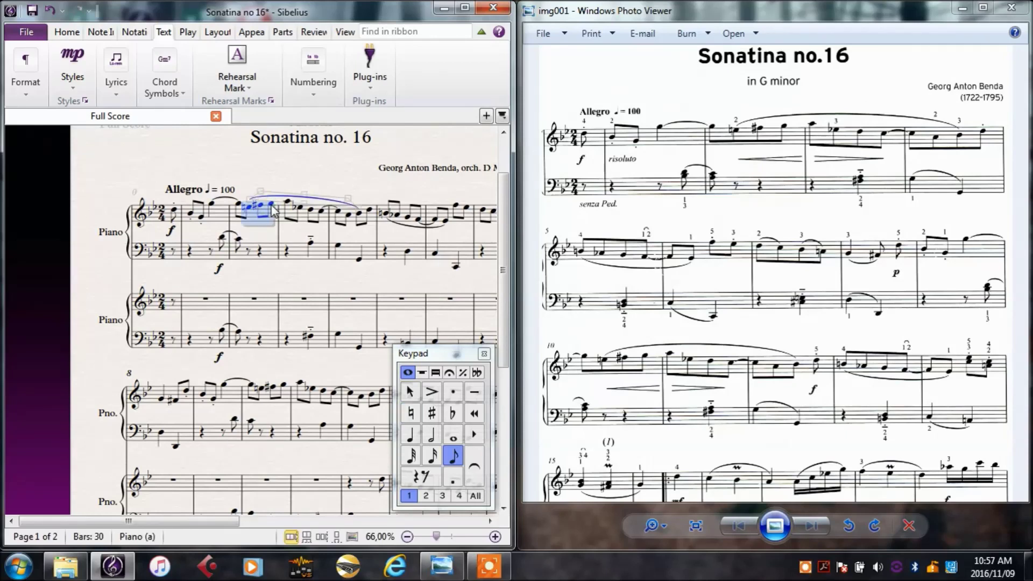
key(shift+comma)
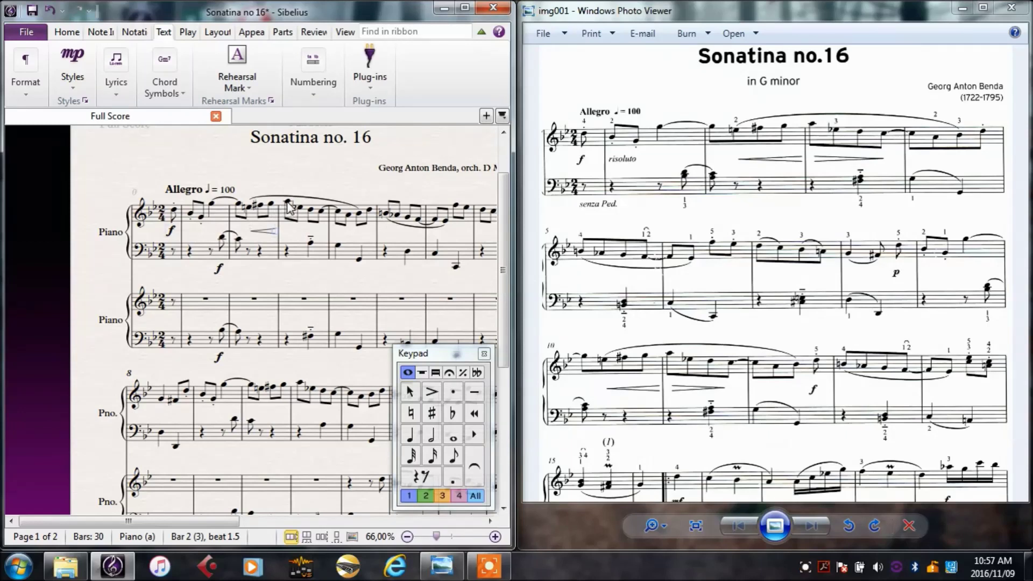
click(288, 203)
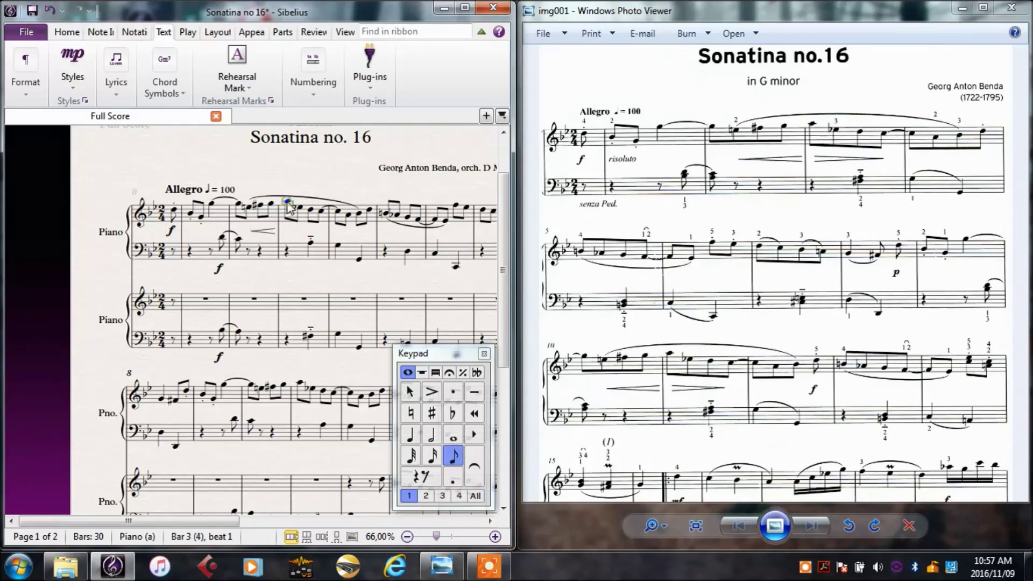
shift+click(321, 217)
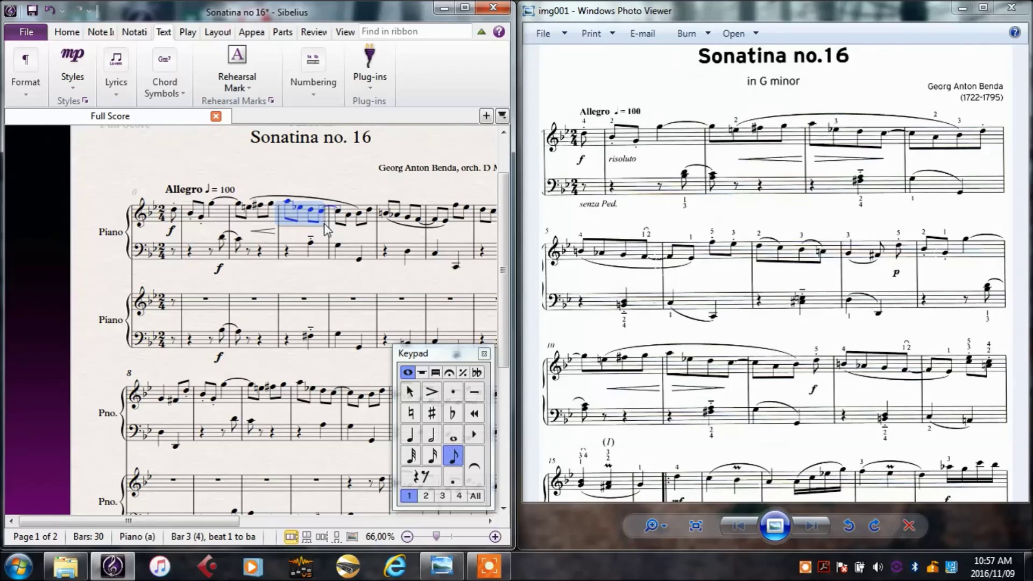
key(shift+period)
key(Escape)
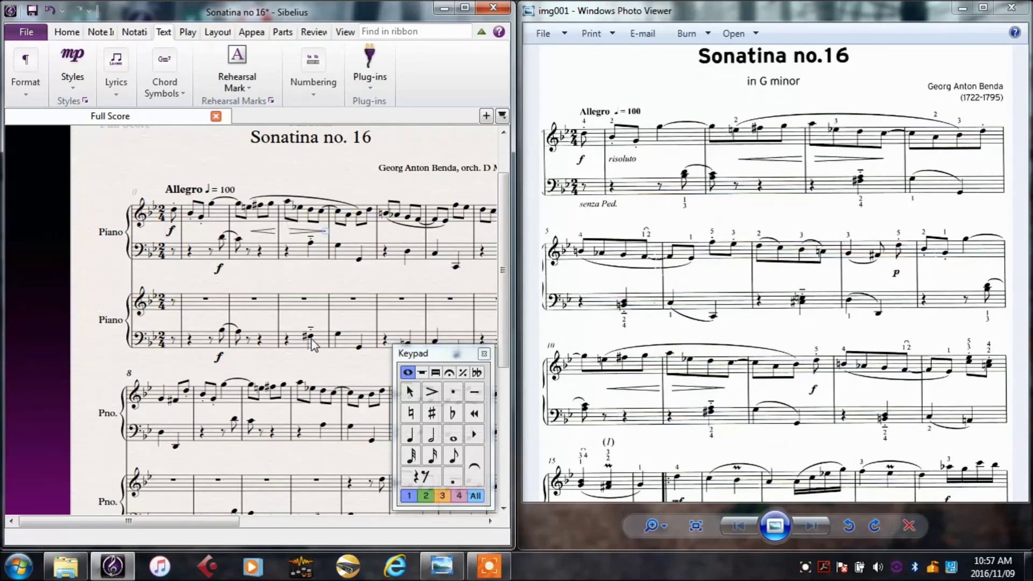
click(300, 285)
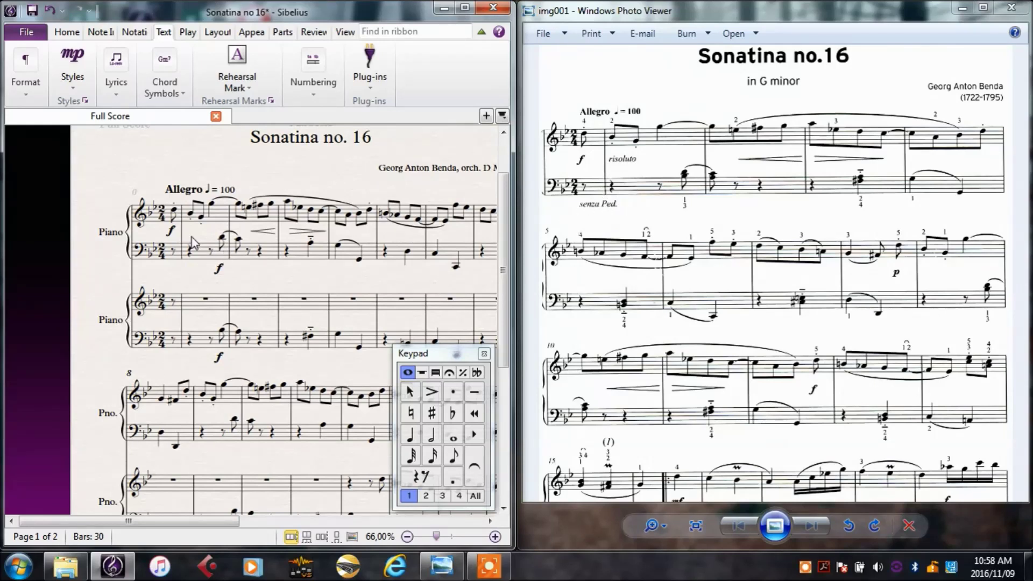
- With the window maximized, add 'risoluto' Expression text after the opening forte on the first treble note
click(175, 212)
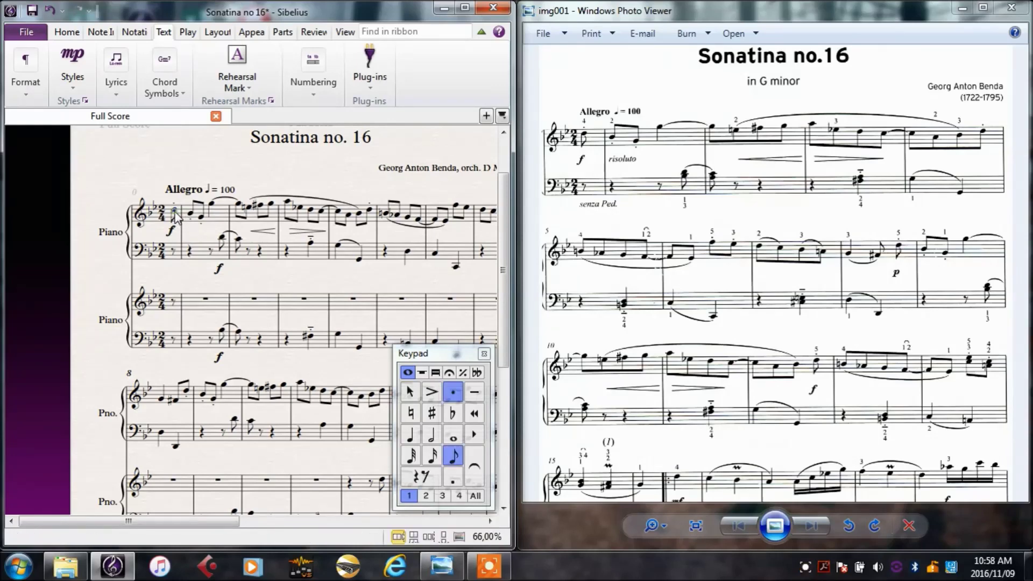
click(464, 8)
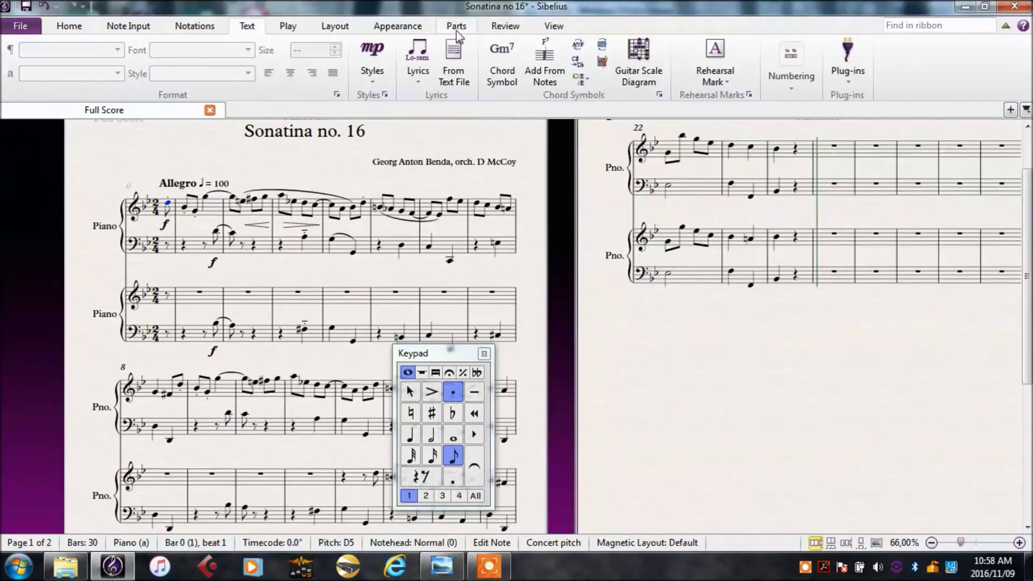
click(373, 67)
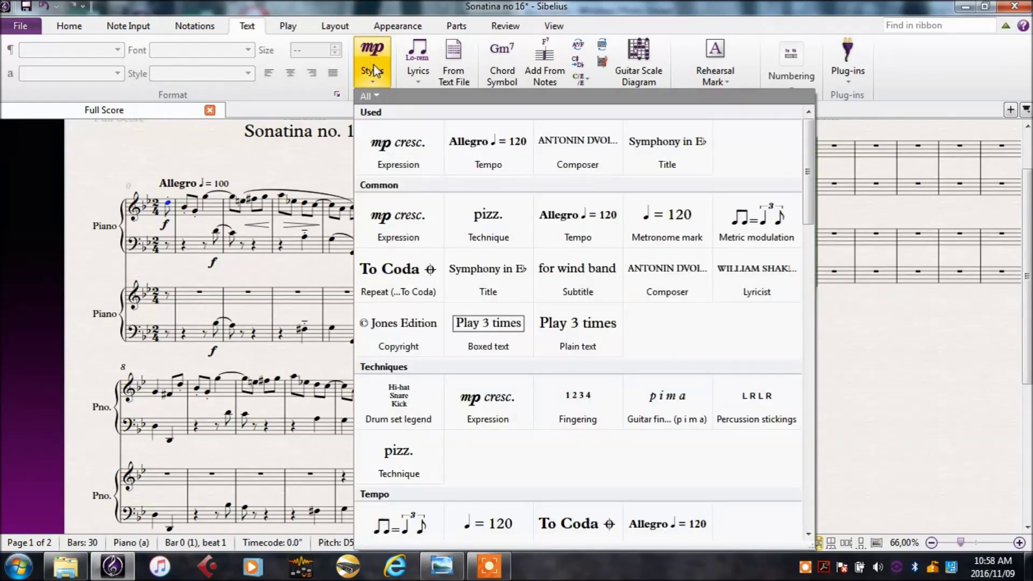
click(408, 220)
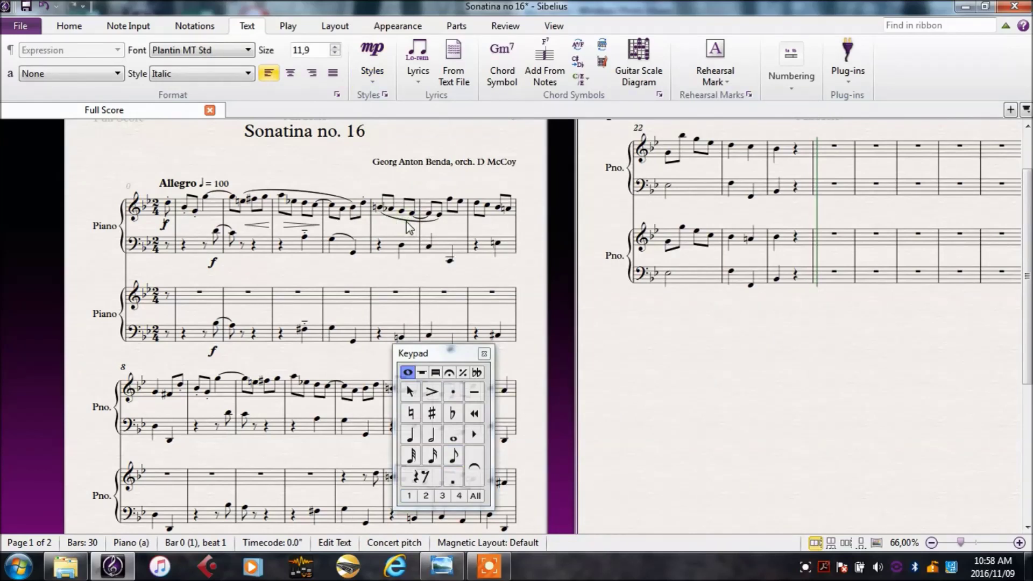
text(solo)
key(Escape)
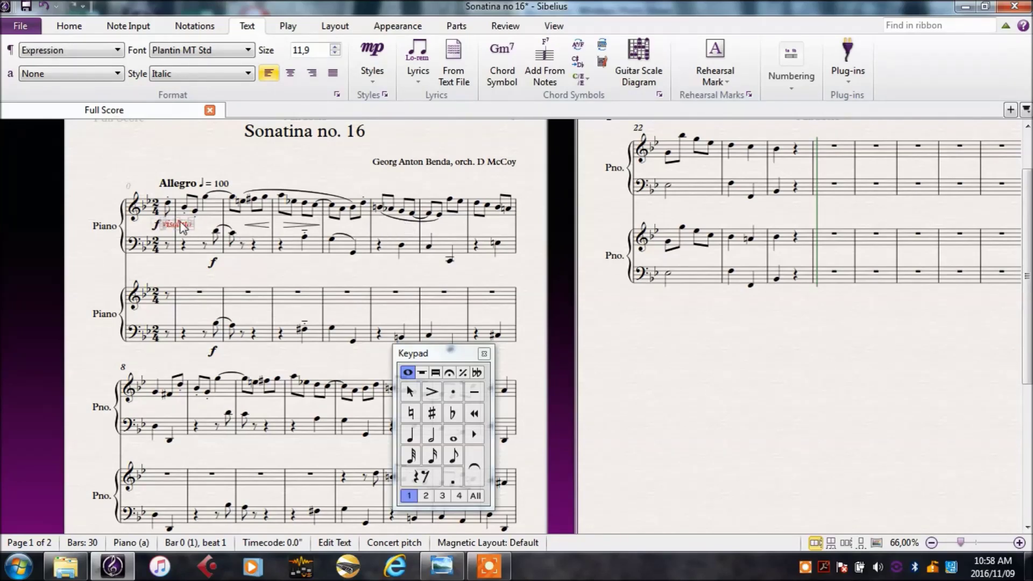
- Add 'risoluto' after the forte below the bar 1 bass note of the first Piano part
scroll(162, 233, up, 5)
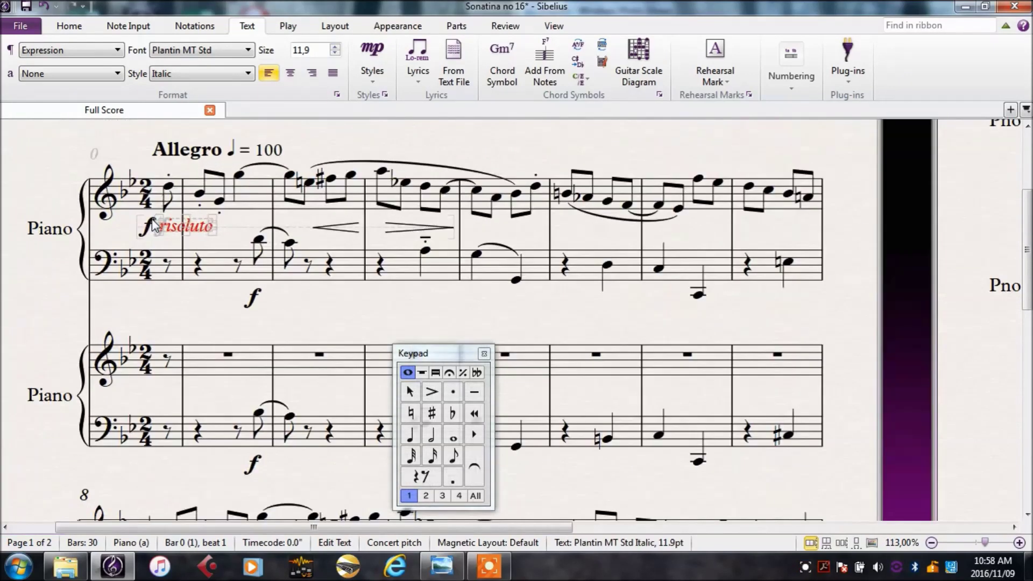
key(Escape)
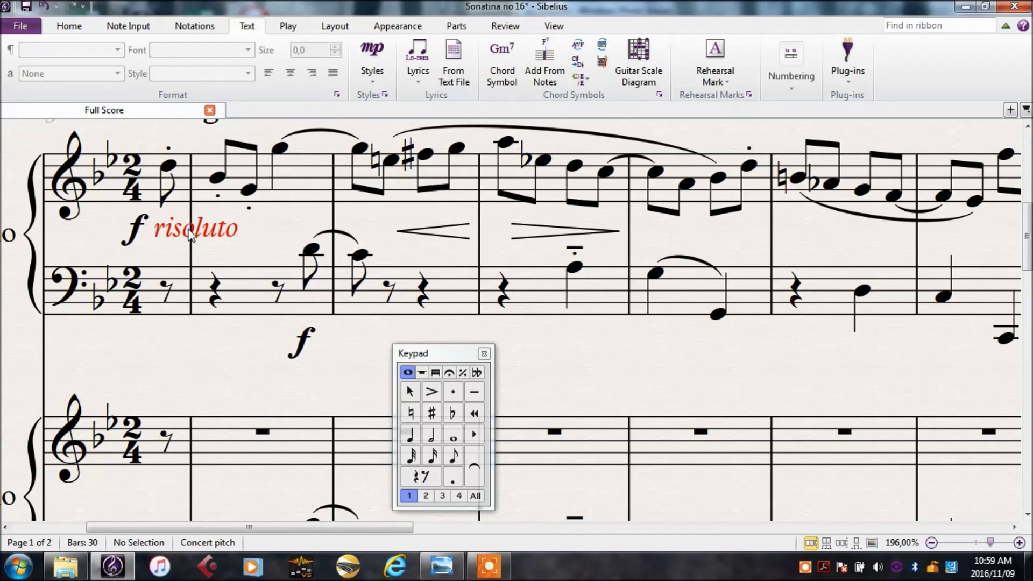
scroll(225, 243, down, 4)
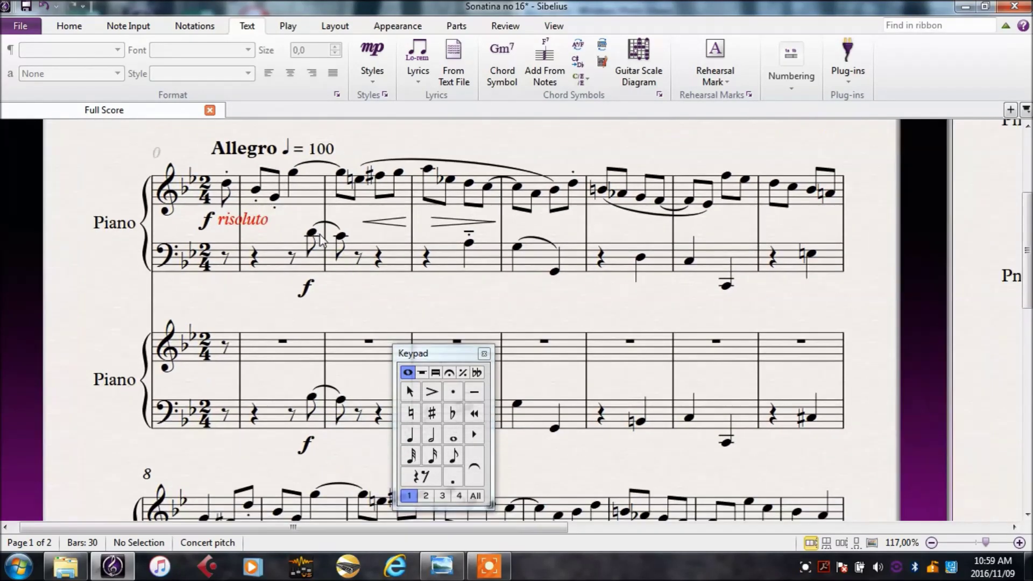
click(313, 234)
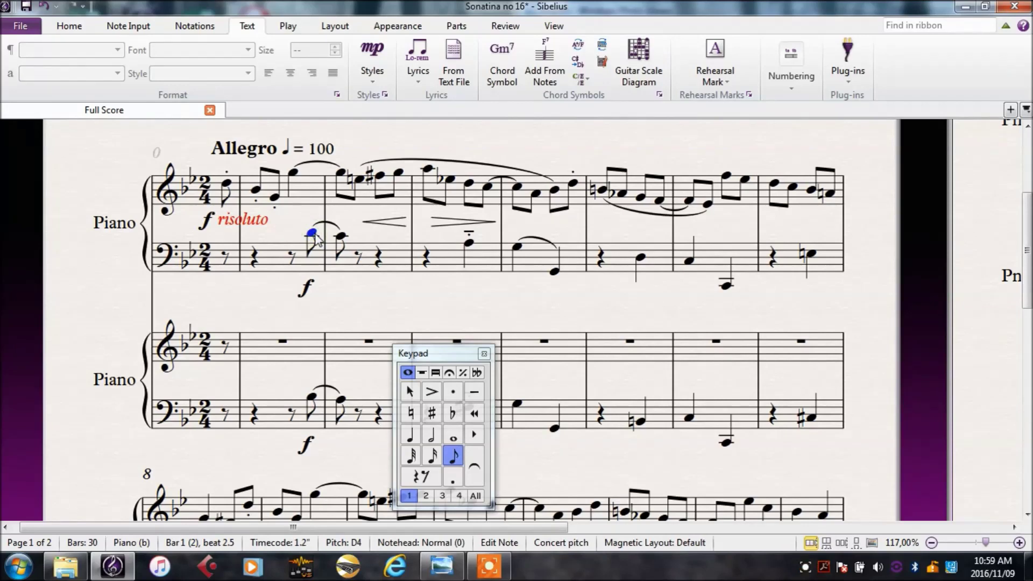
key(ctrl+e)
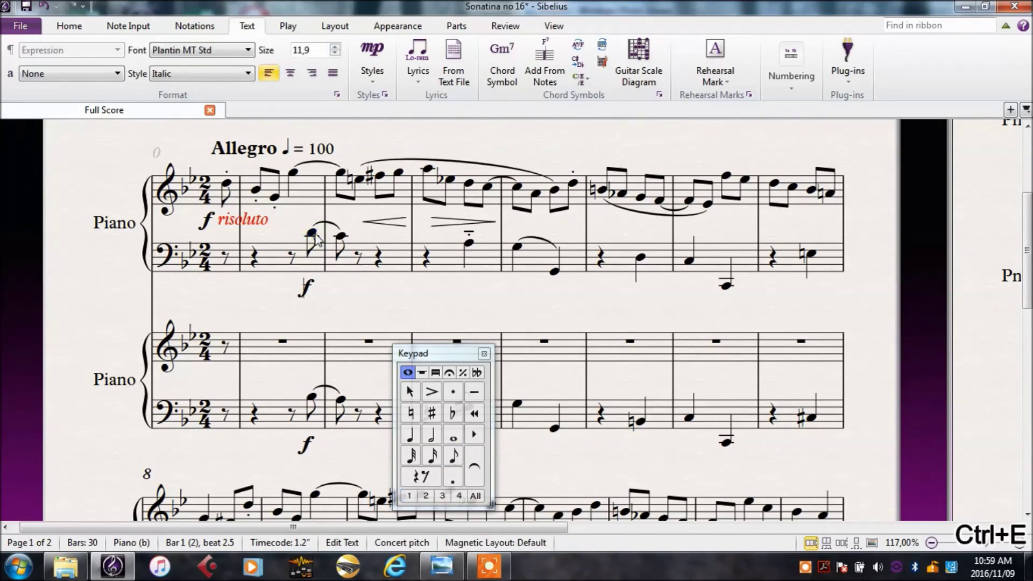
text(risoluto)
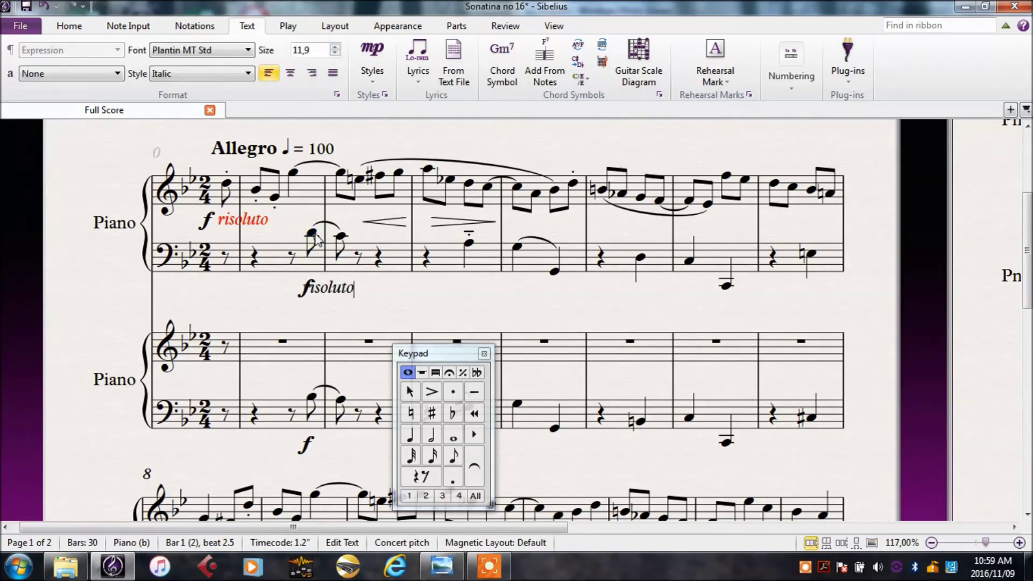
key(Escape)
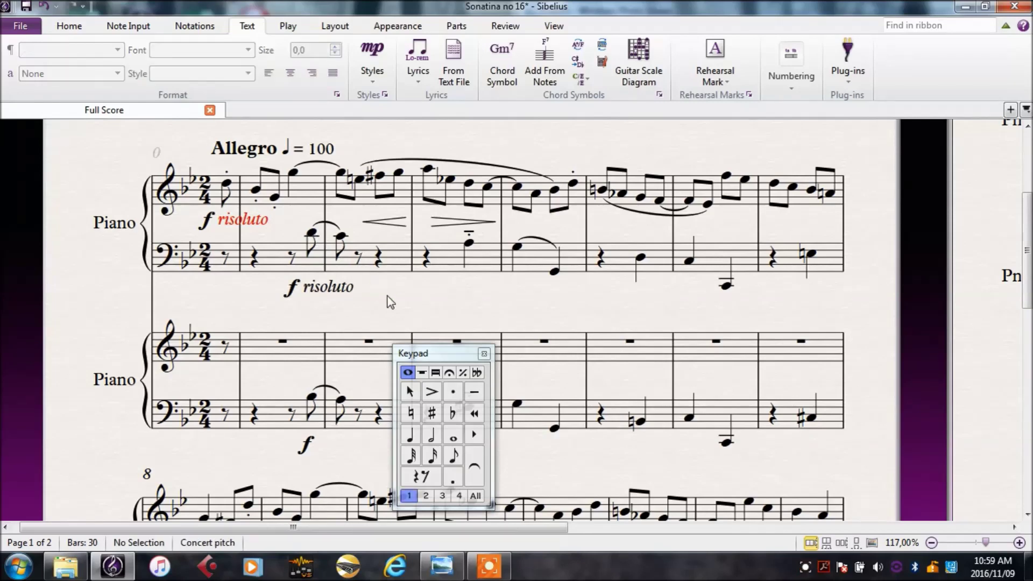
- Add 'risoluto' after the bar 1 bass forte in the second Piano part, correcting a typo
scroll(361, 285, down, 1)
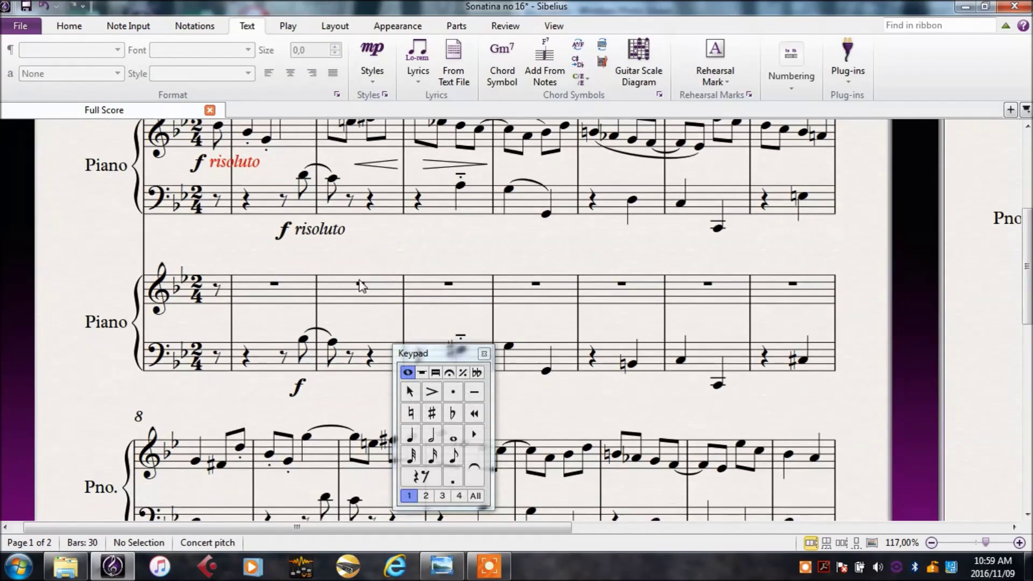
click(303, 341)
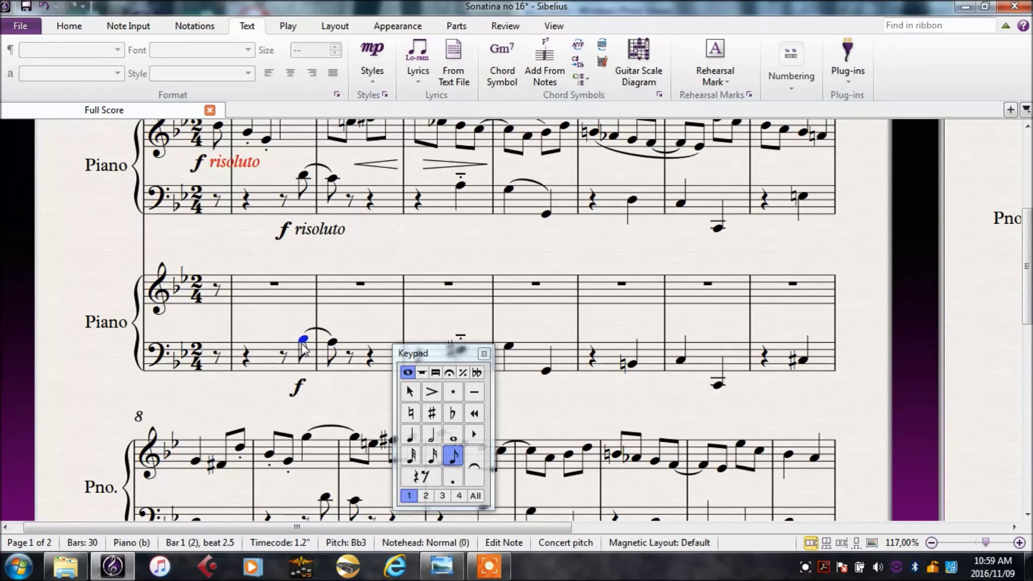
key(ctrl+e)
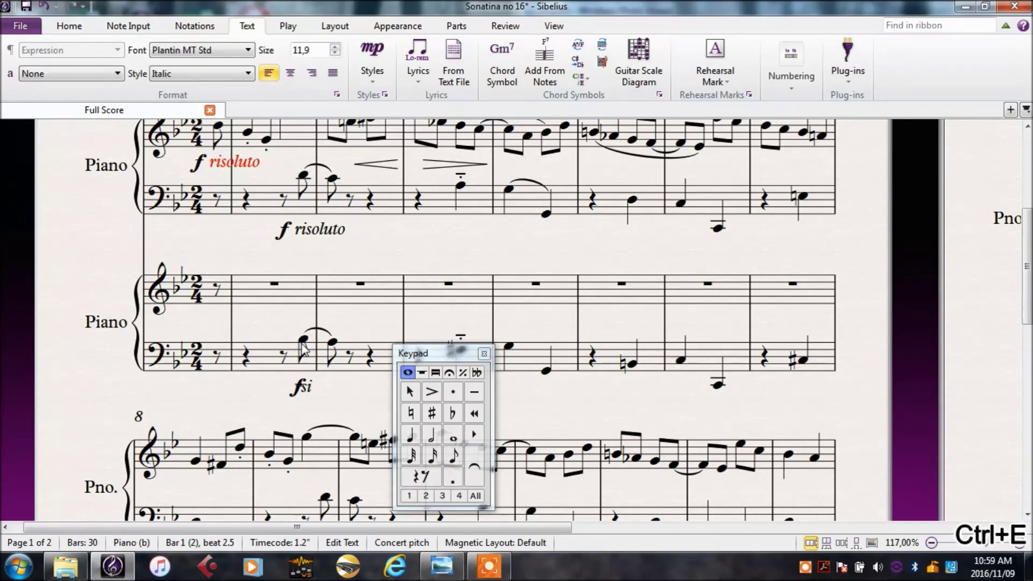
key(BackSpace)
key(BackSpace)
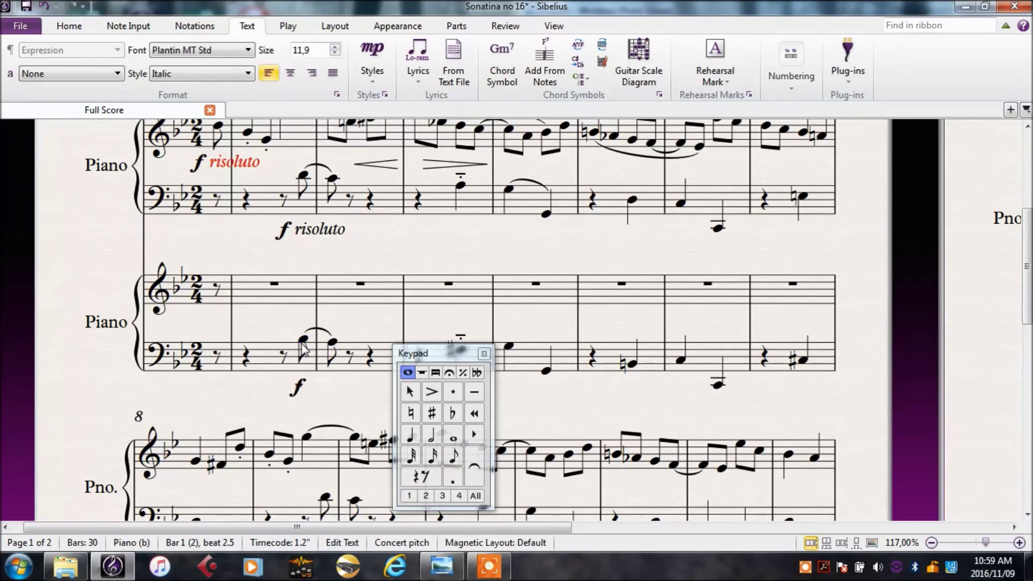
text(isoluto)
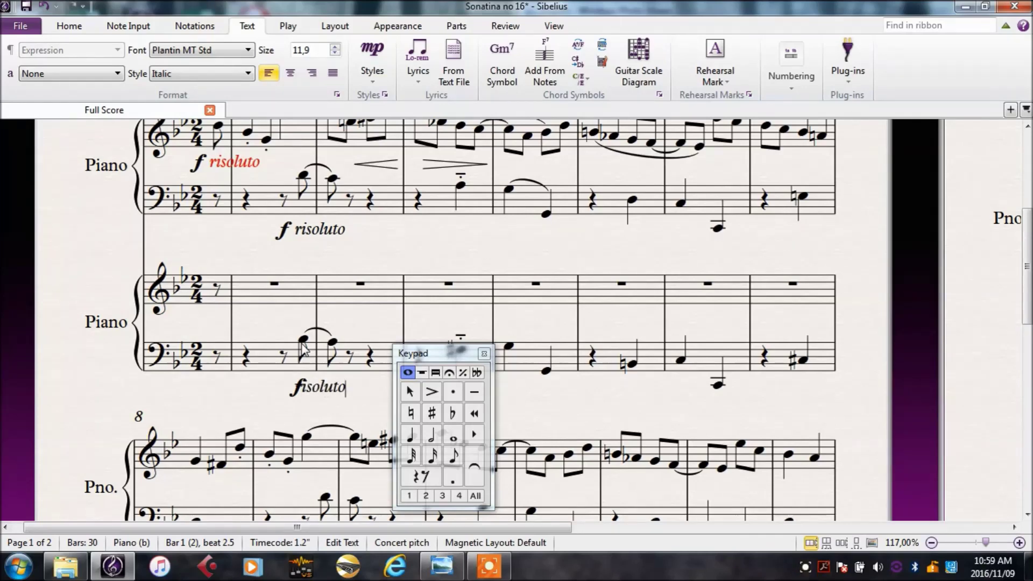
click(366, 327)
drag(381, 271, 364, 365)
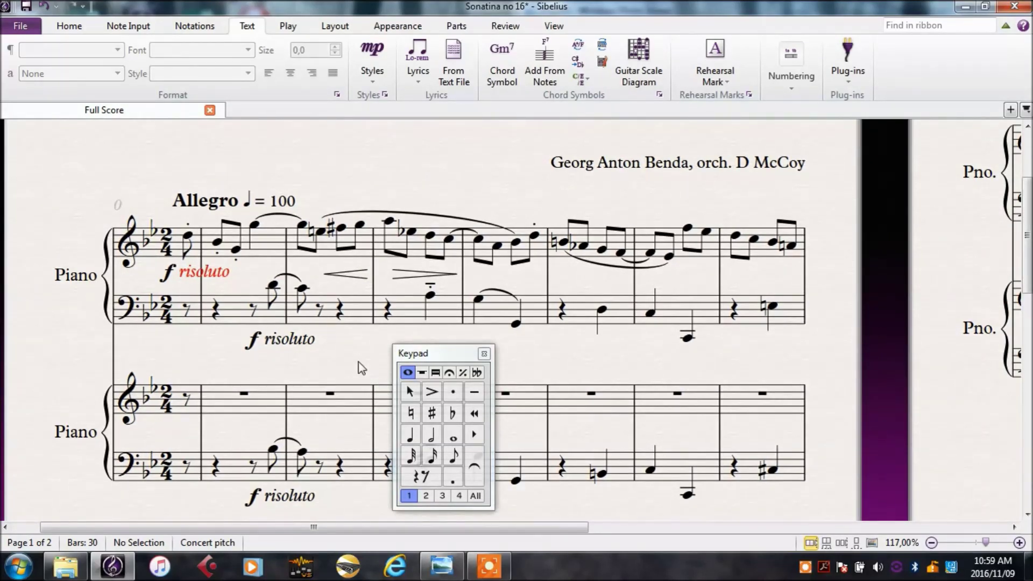
- Try placing Technique text in bar 4, cancel the word menu, and reopen the Styles gallery
click(375, 70)
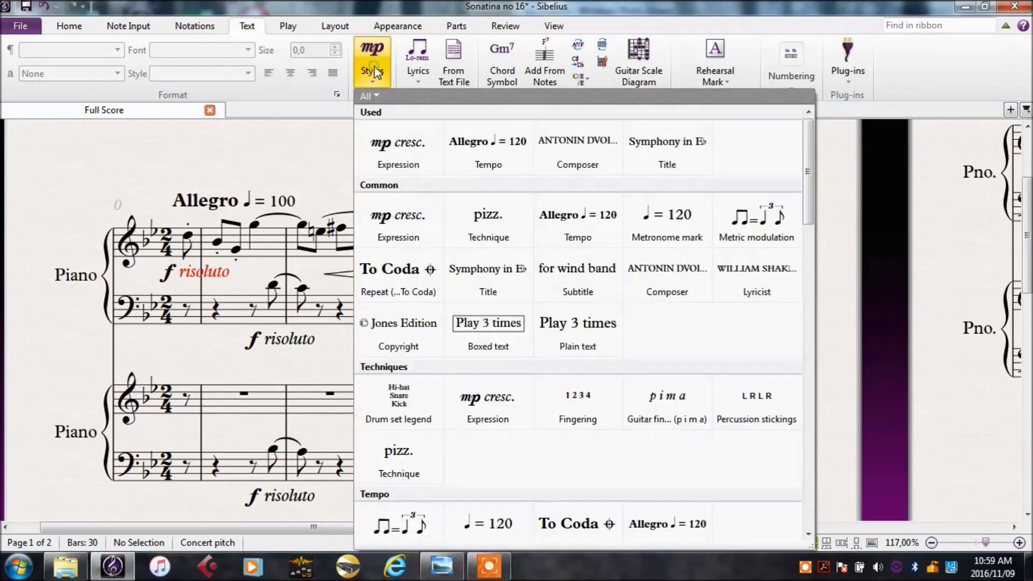
click(501, 235)
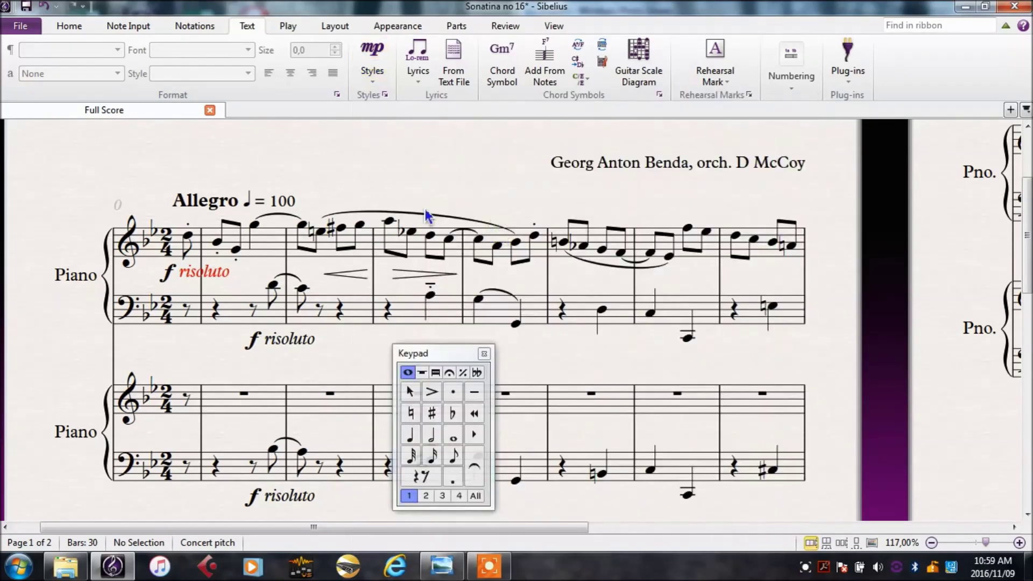
click(532, 213)
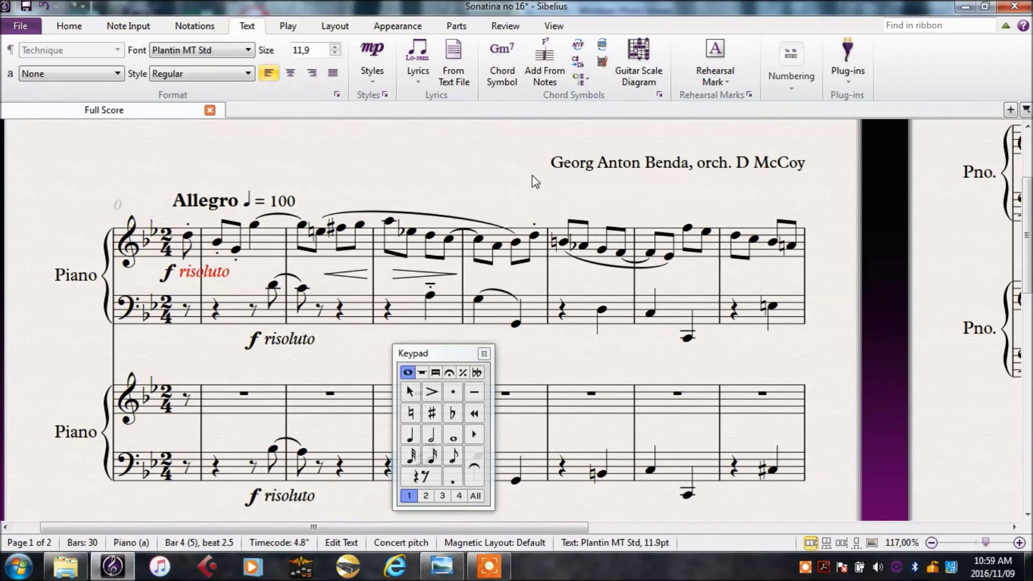
right_click(536, 182)
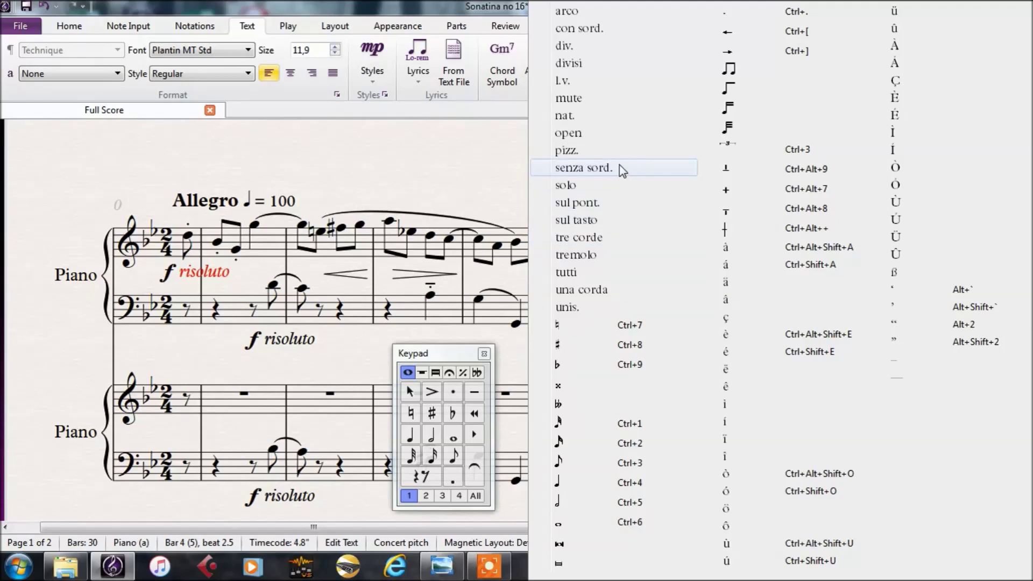
click(458, 180)
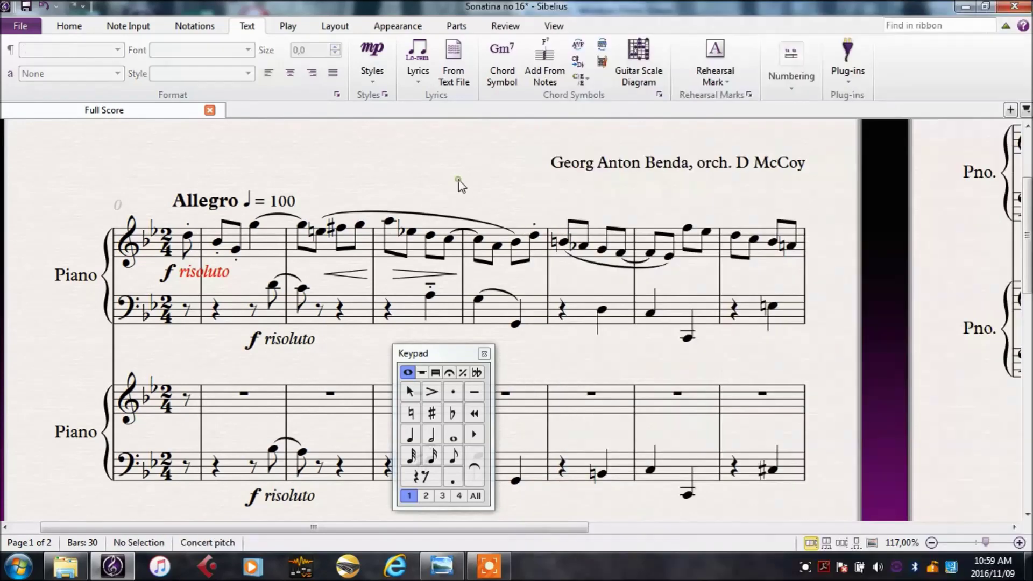
click(369, 78)
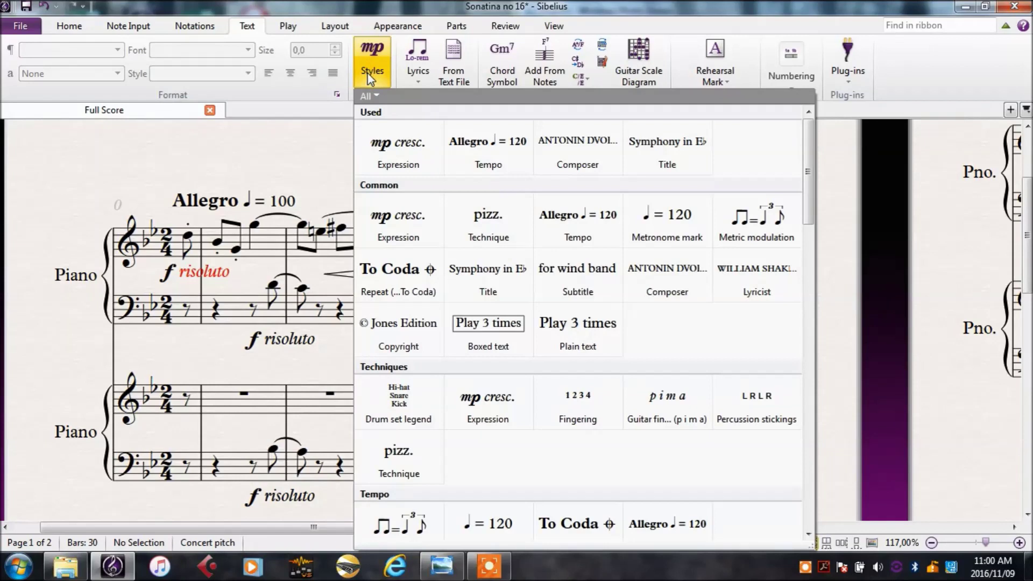